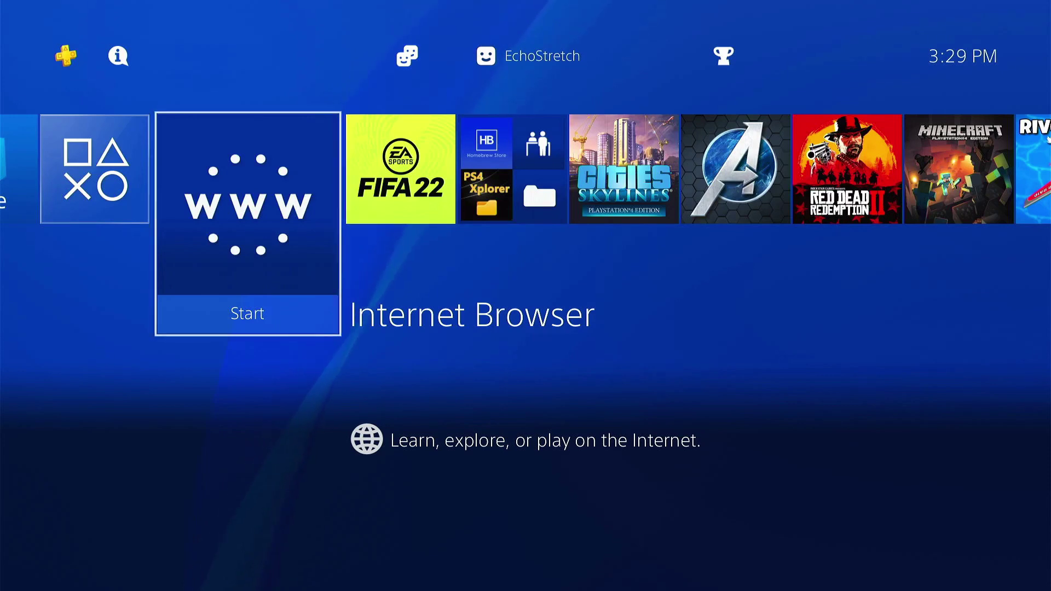
# - Check the console's Network settings, then leave them without changes
pyautogui.press('Up')
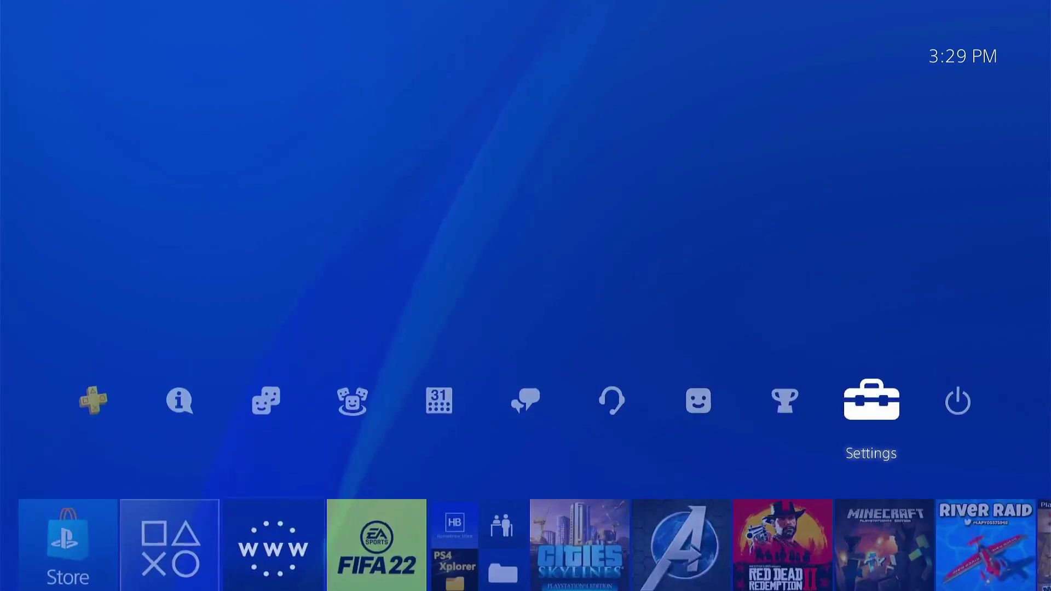
pyautogui.press('Return')
pyautogui.press('Down')
pyautogui.press('Down')
pyautogui.press('Down')
pyautogui.press('Down')
pyautogui.press('Down')
pyautogui.press('Down')
pyautogui.press('Down')
pyautogui.press('Down')
pyautogui.press('Down')
pyautogui.press('Down')
pyautogui.press('Down')
pyautogui.press('Down')
pyautogui.press('Down')
pyautogui.press('Down')
pyautogui.press('Down')
pyautogui.press('Down')
pyautogui.press('Down')
pyautogui.press('Down')
pyautogui.press('Down')
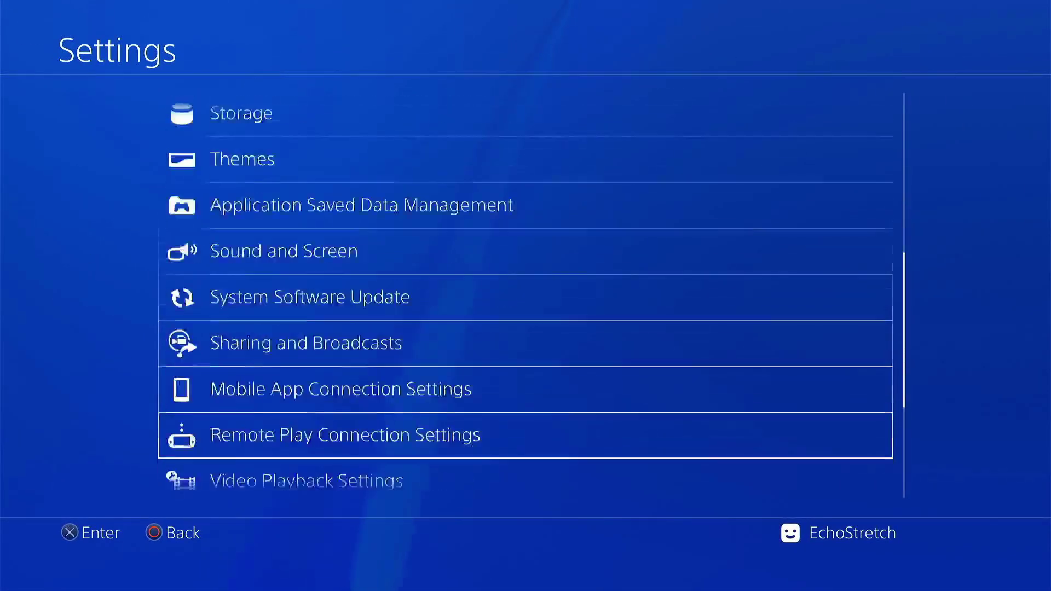
pyautogui.press('Up')
pyautogui.press('Up')
pyautogui.press('Up')
pyautogui.press('Up')
pyautogui.press('Up')
pyautogui.press('Up')
pyautogui.press('Up')
pyautogui.press('Up')
pyautogui.press('Up')
pyautogui.press('Up')
pyautogui.press('Up')
pyautogui.press('Up')
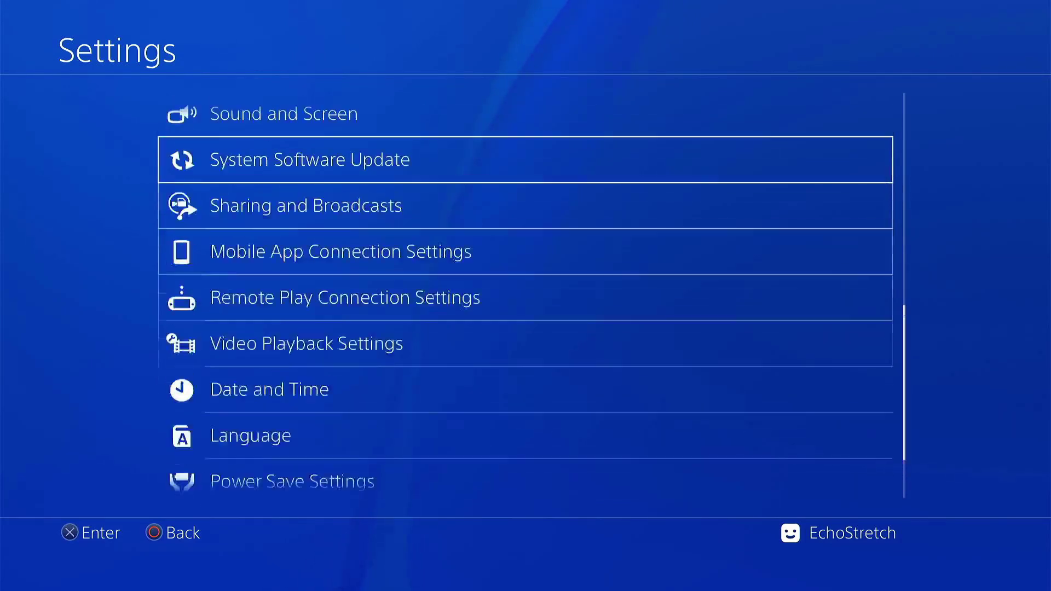
pyautogui.press('Up')
pyautogui.press('Up')
pyautogui.press('Up')
pyautogui.press('Up')
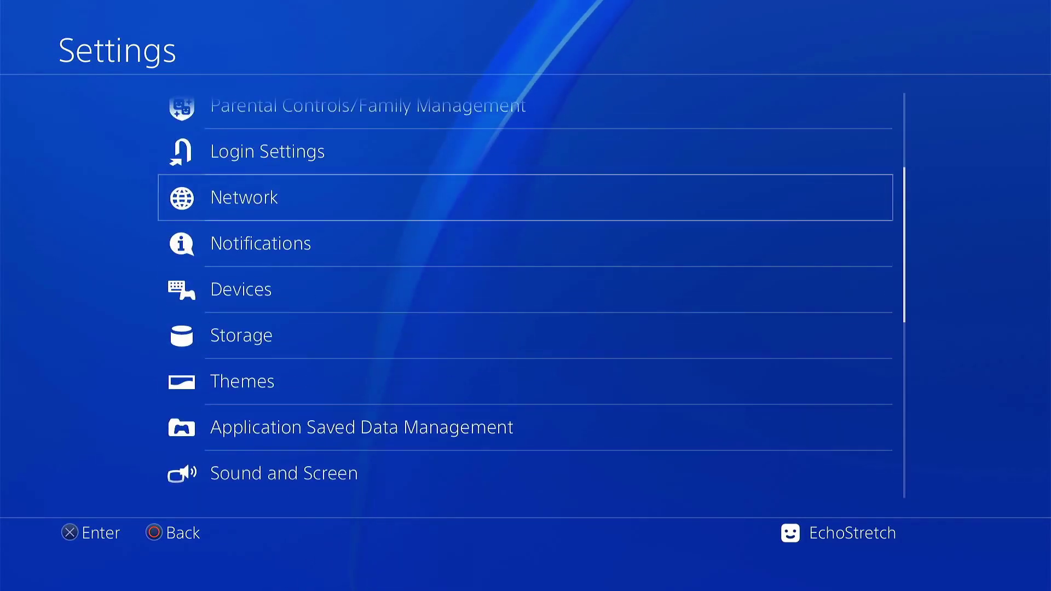
pyautogui.press('Return')
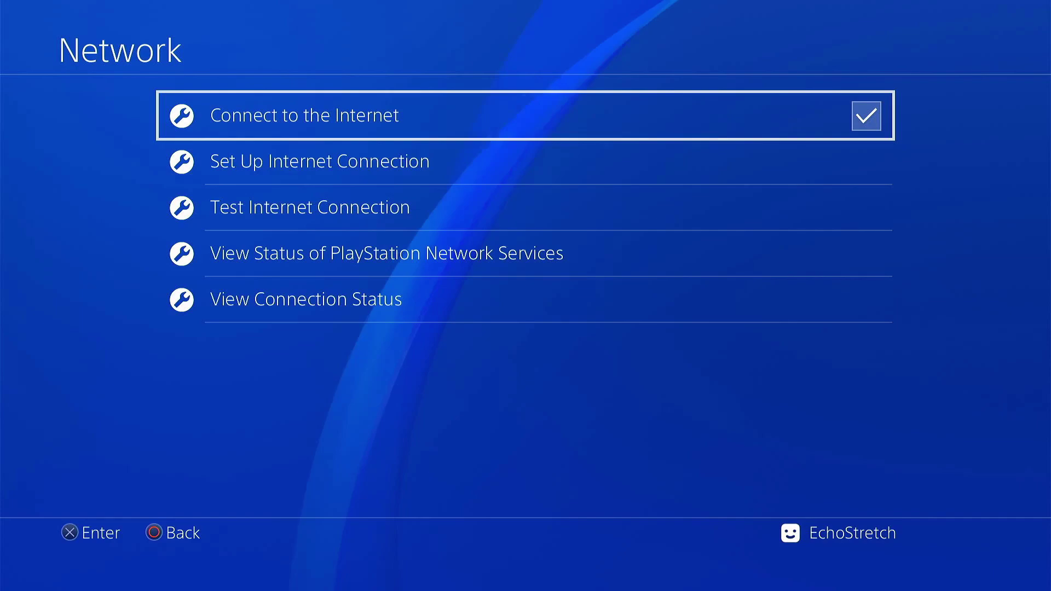
pyautogui.press('Escape')
pyautogui.press('Escape')
# - Launch the Internet Browser and look through its options and browsing history
pyautogui.press('Down')
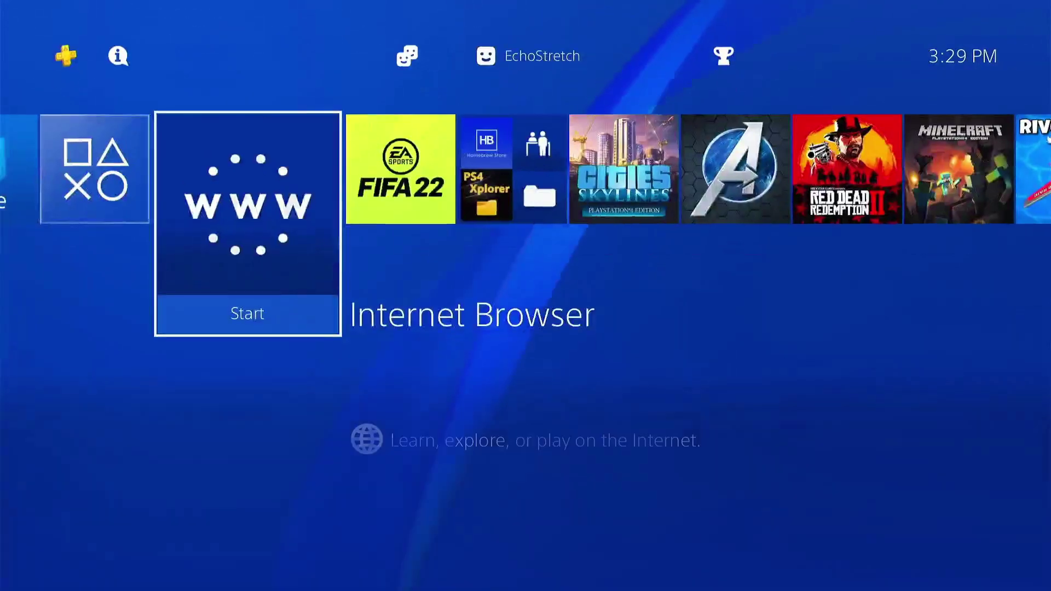
pyautogui.press('Return')
pyautogui.press('Return')
pyautogui.press('Menu')
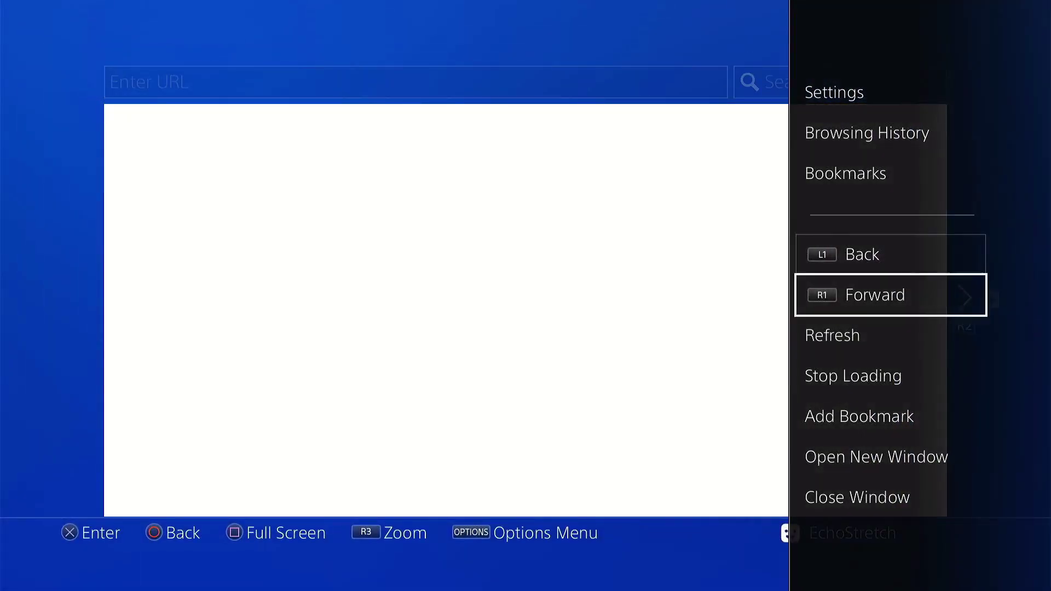
pyautogui.press('Down')
pyautogui.press('Down')
pyautogui.press('Down')
pyautogui.press('Down')
pyautogui.press('Down')
pyautogui.press('Escape')
pyautogui.press('Menu')
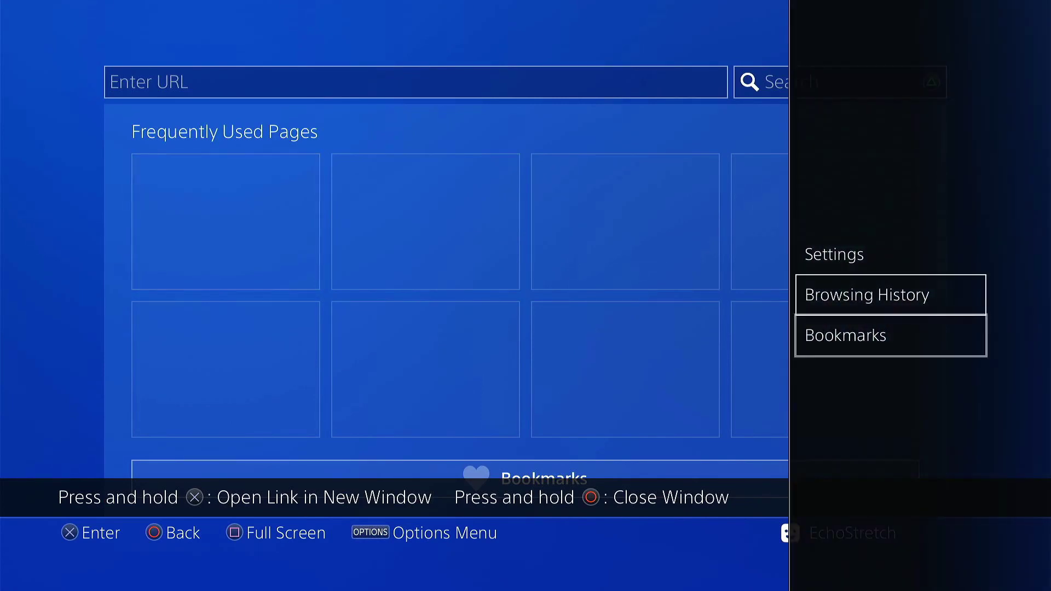
pyautogui.press('Return')
pyautogui.press('Escape')
# - In browser settings, delete cookies and clear website data, confirming each prompt
pyautogui.press('Menu')
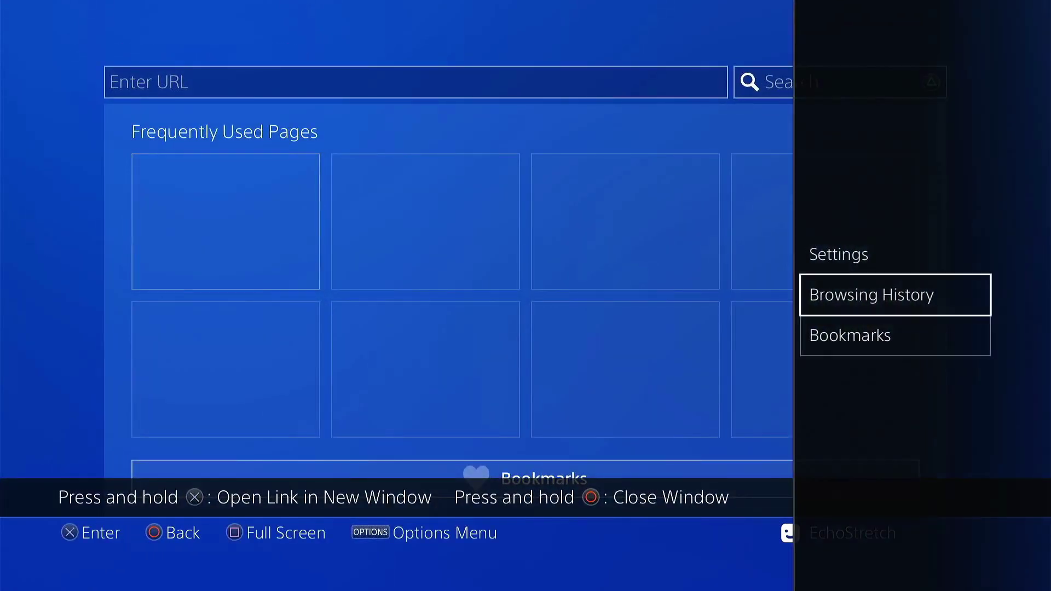
pyautogui.press('Return')
pyautogui.press('Down')
pyautogui.press('Down')
pyautogui.press('Return')
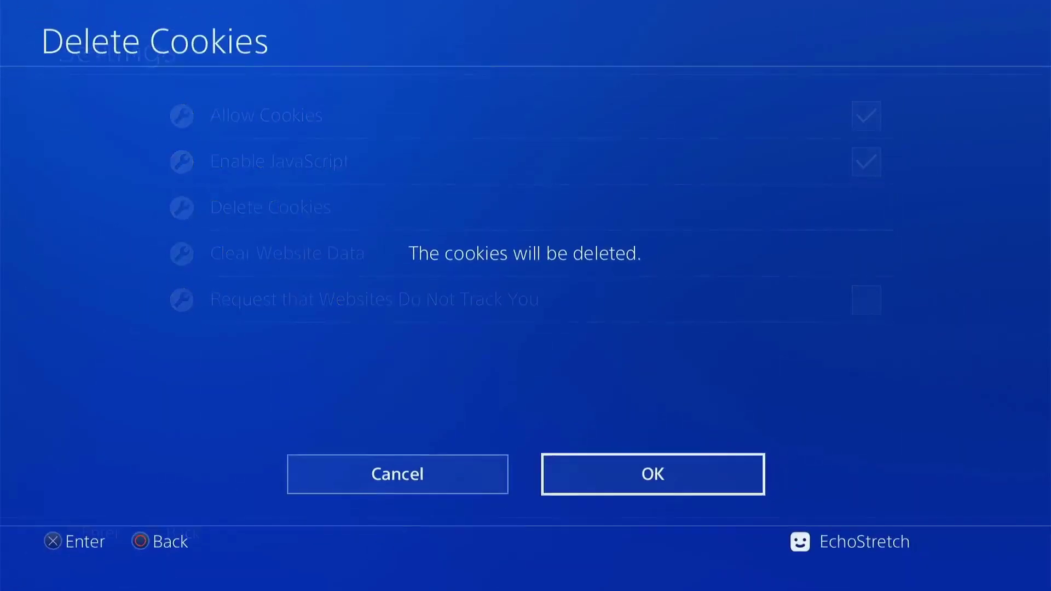
pyautogui.press('Return')
pyautogui.press('Down')
pyautogui.press('Return')
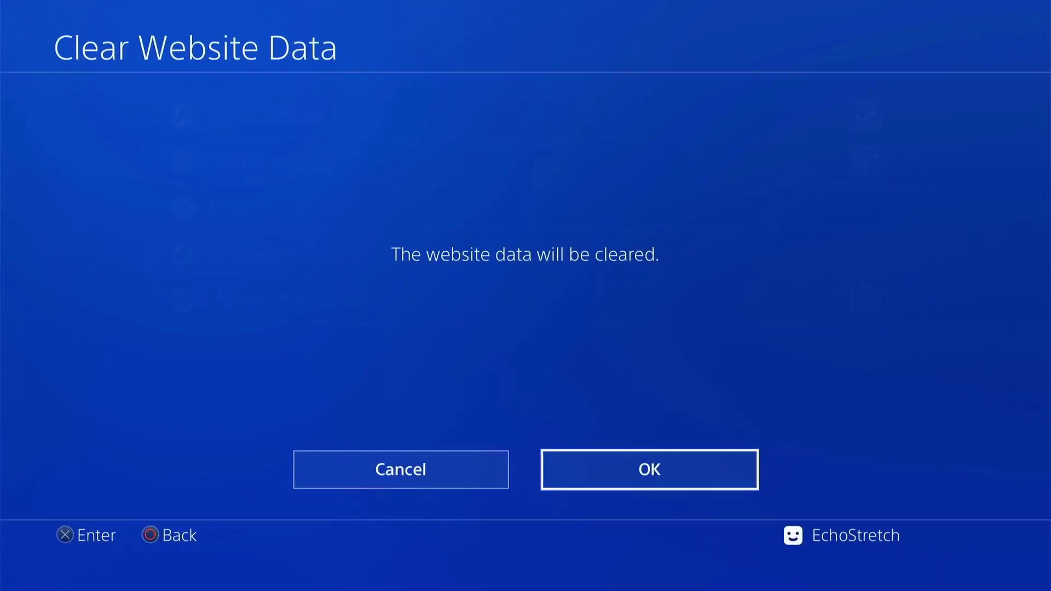
pyautogui.press('Return')
pyautogui.press('Escape')
pyautogui.press('Down')
pyautogui.press('Down')
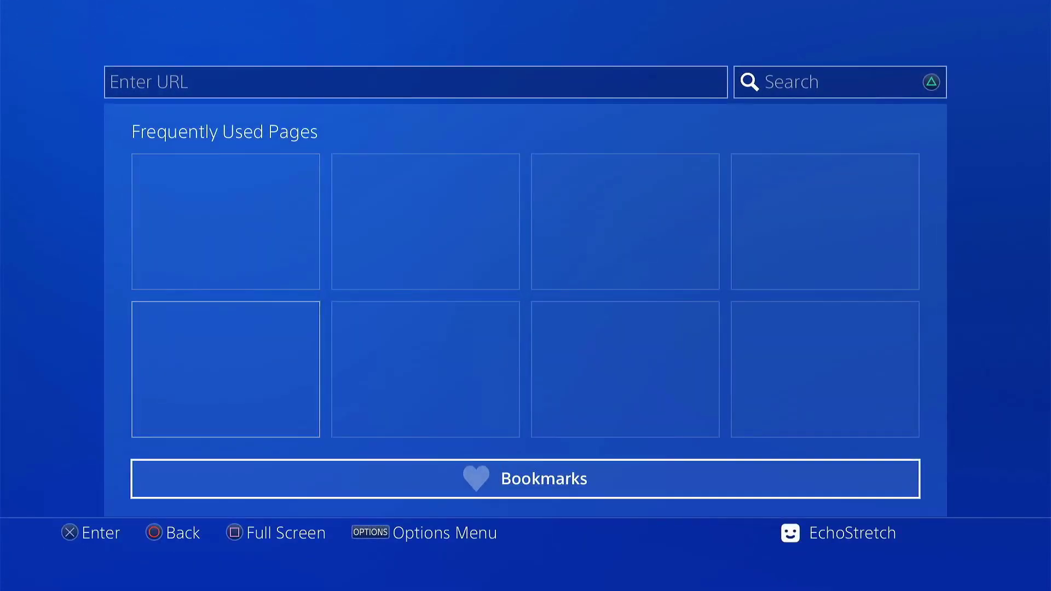
# - Open the 'Karo Host 7.5X fw' bookmark and wait until the page finishes caching
pyautogui.press('Return')
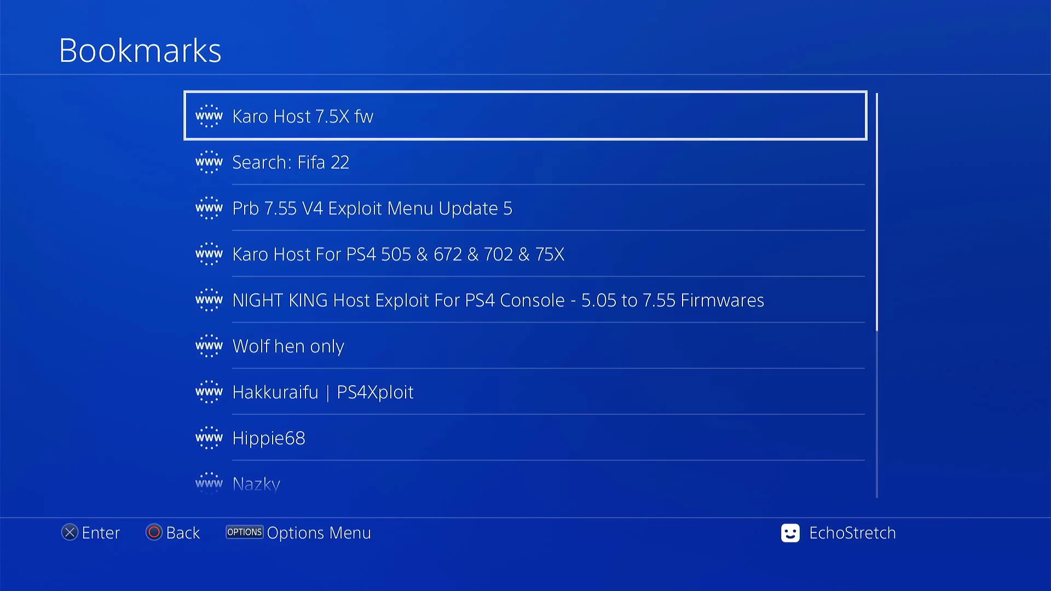
pyautogui.press('Return')
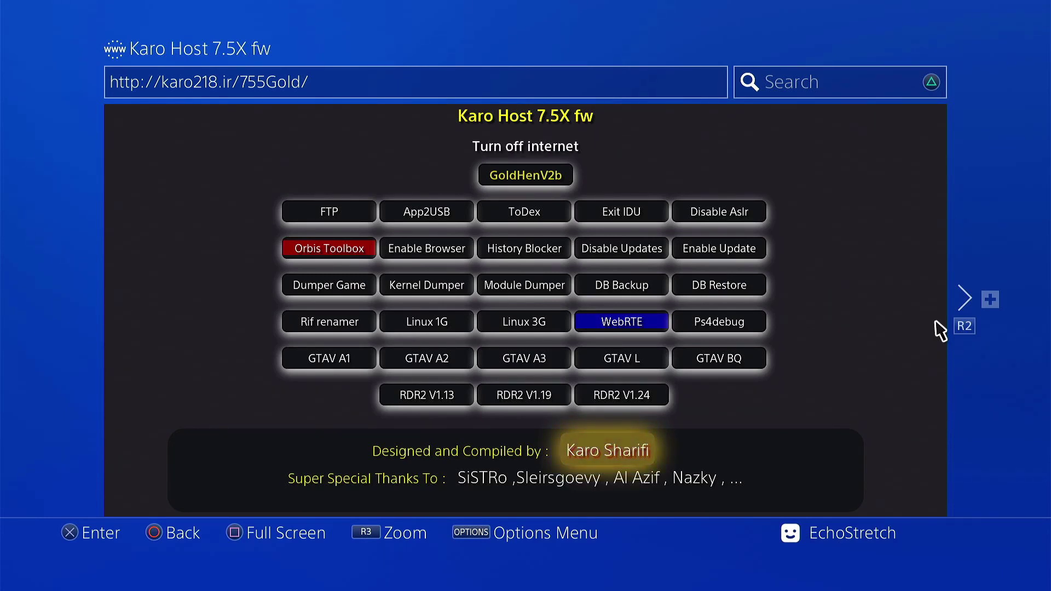
# - Uncheck Connect to the Internet in Network settings and relaunch the Internet Browser offline
pyautogui.press('Home')
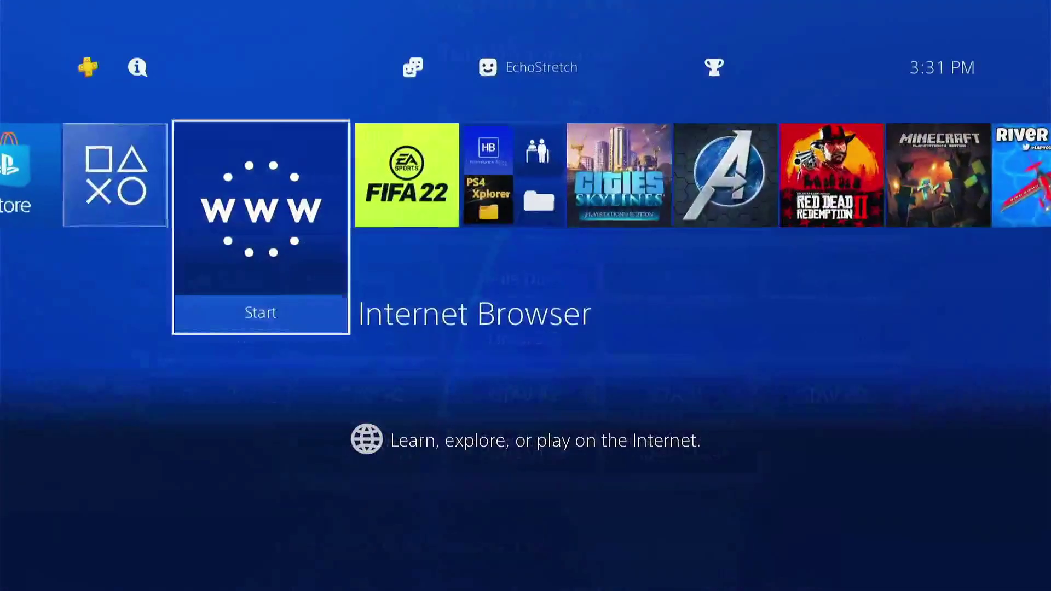
pyautogui.press('Up')
pyautogui.press('Return')
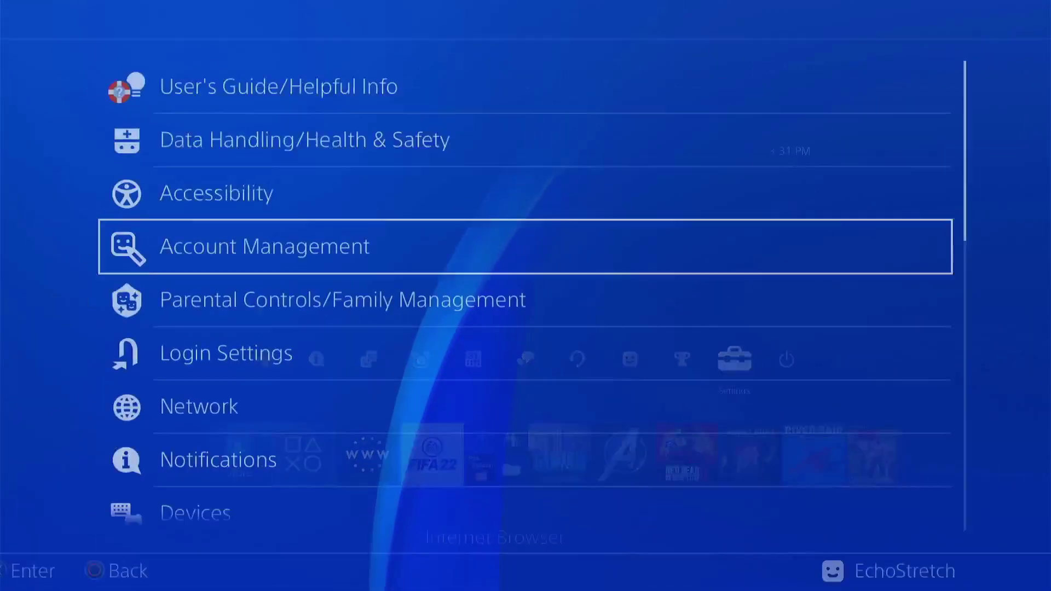
pyautogui.press('Down')
pyautogui.press('Down')
pyautogui.press('Down')
pyautogui.press('Return')
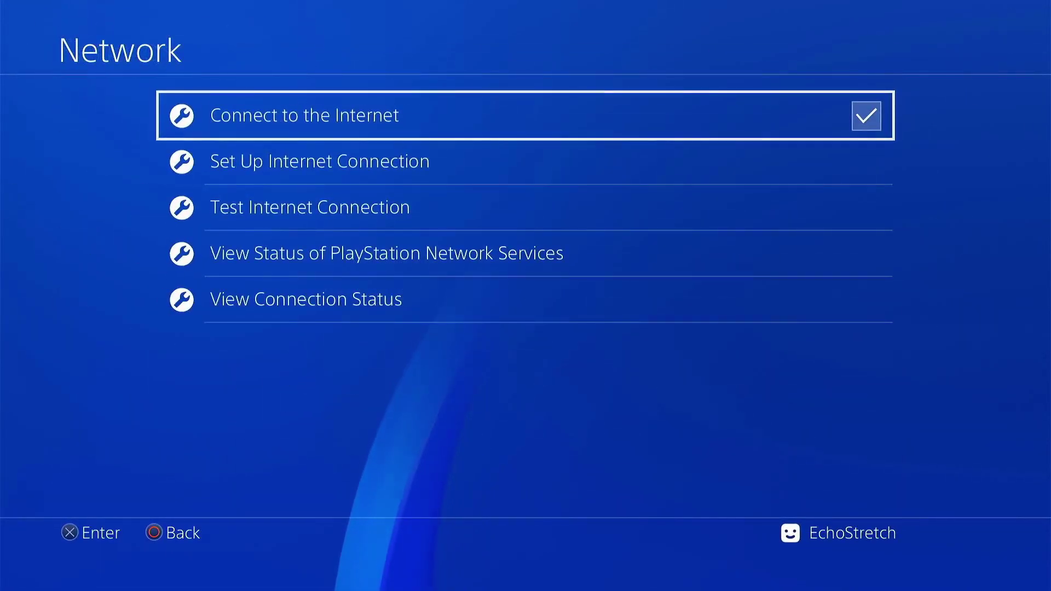
pyautogui.press('Return')
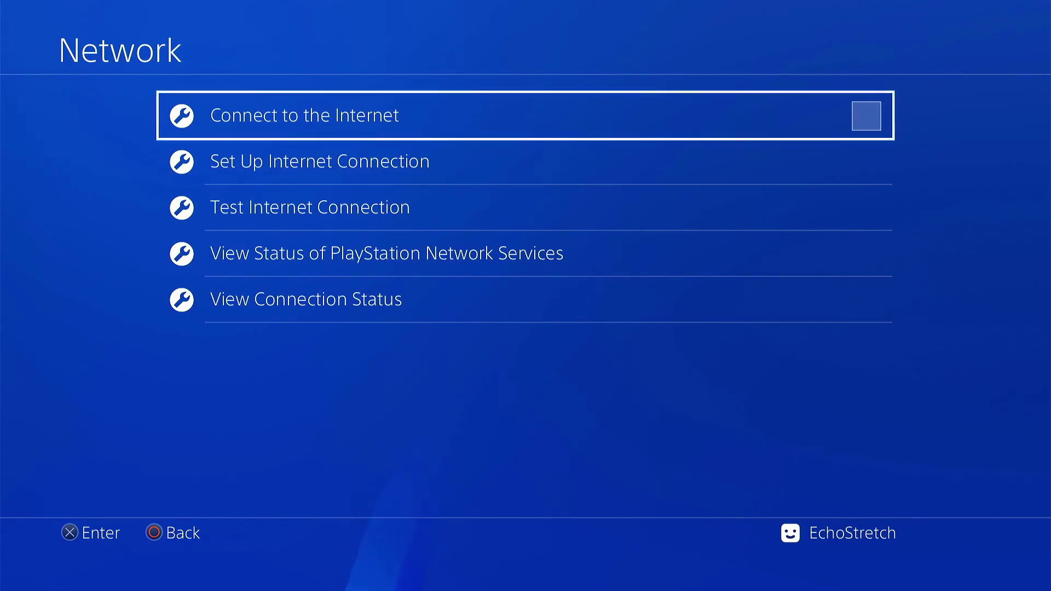
pyautogui.press('Escape')
pyautogui.press('Escape')
pyautogui.press('Down')
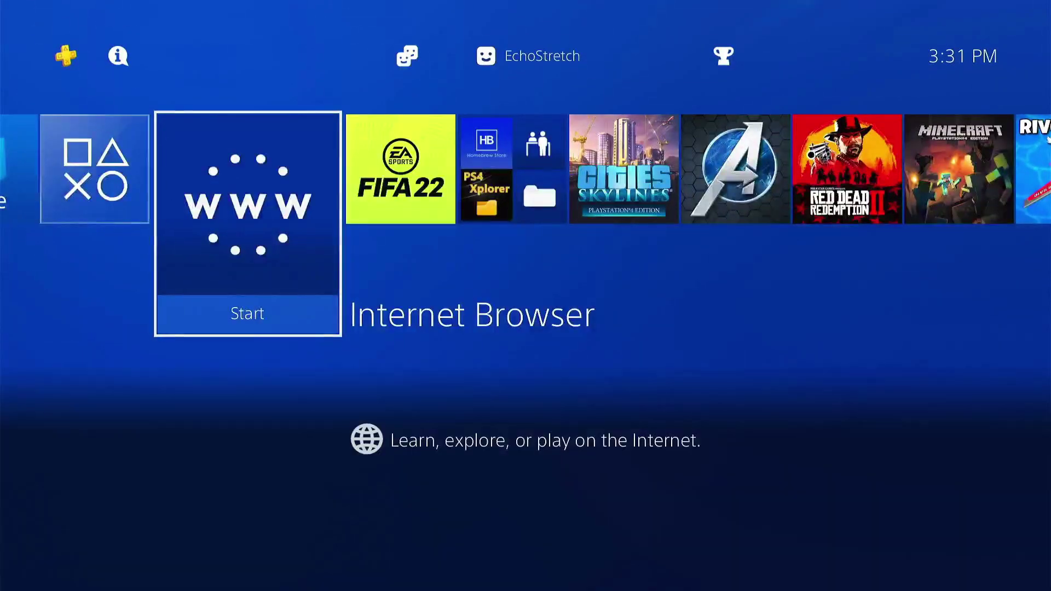
pyautogui.press('Return')
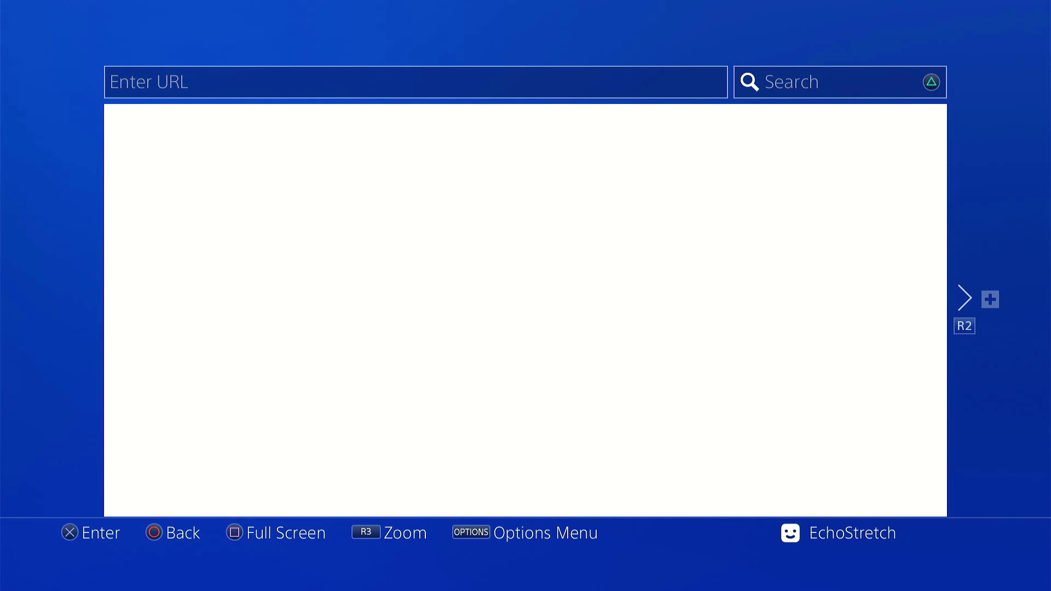
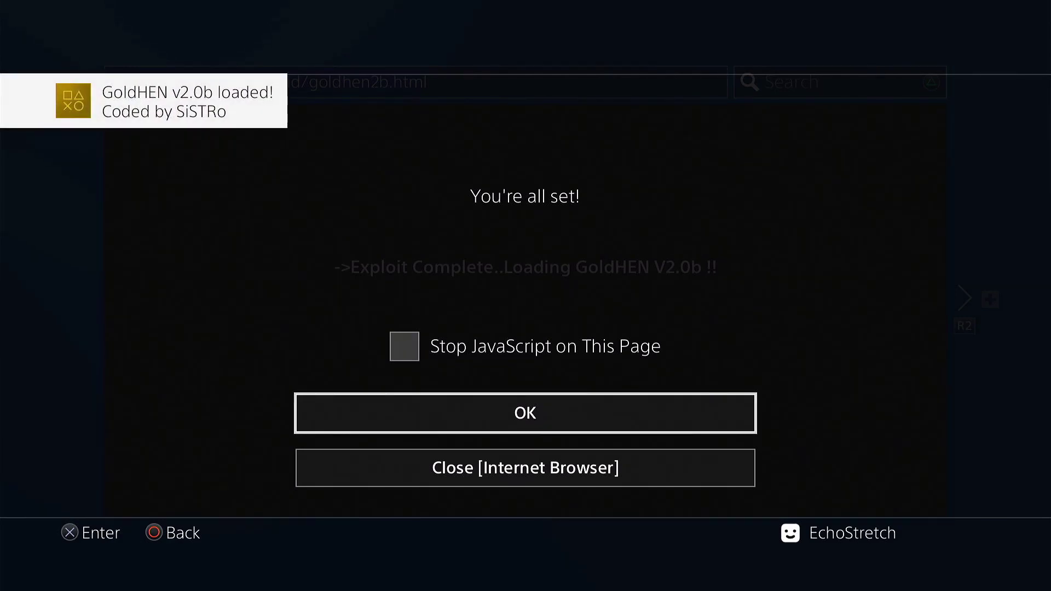
# - Close the 'You're all set!' GoldHEN v2.0b confirmation with OK to return to the Karo Host page
pyautogui.press('Return')
pyautogui.press('Return')
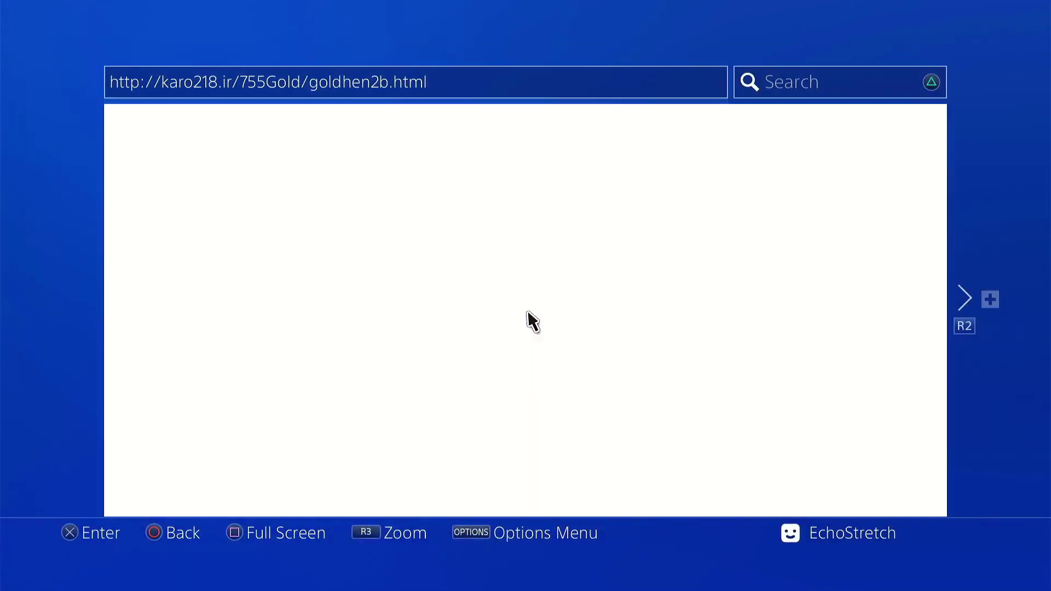
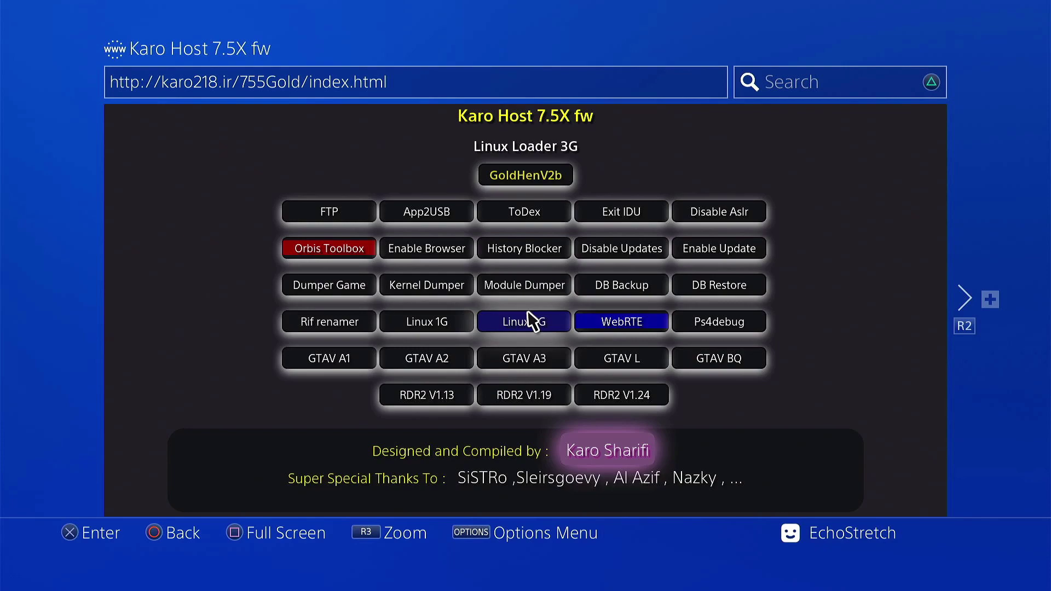
# - Leave the browser for the home screen and open the system Settings list
pyautogui.press('Home')
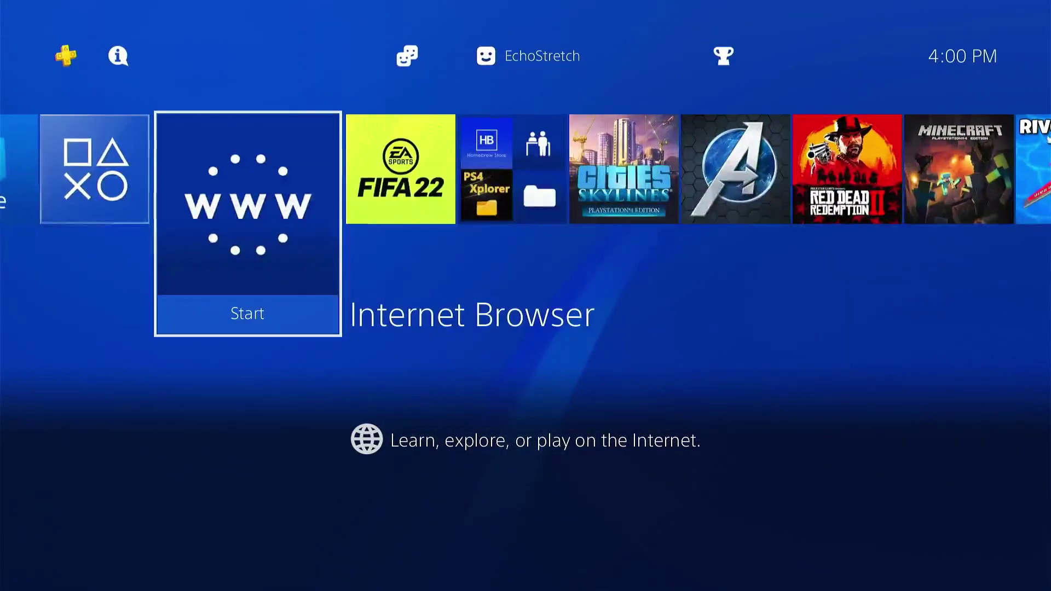
pyautogui.press('Up')
pyautogui.press('Right')
pyautogui.press('Right')
pyautogui.press('Right')
pyautogui.press('Right')
pyautogui.press('Right')
pyautogui.press('Right')
pyautogui.press('Right')
pyautogui.press('Right')
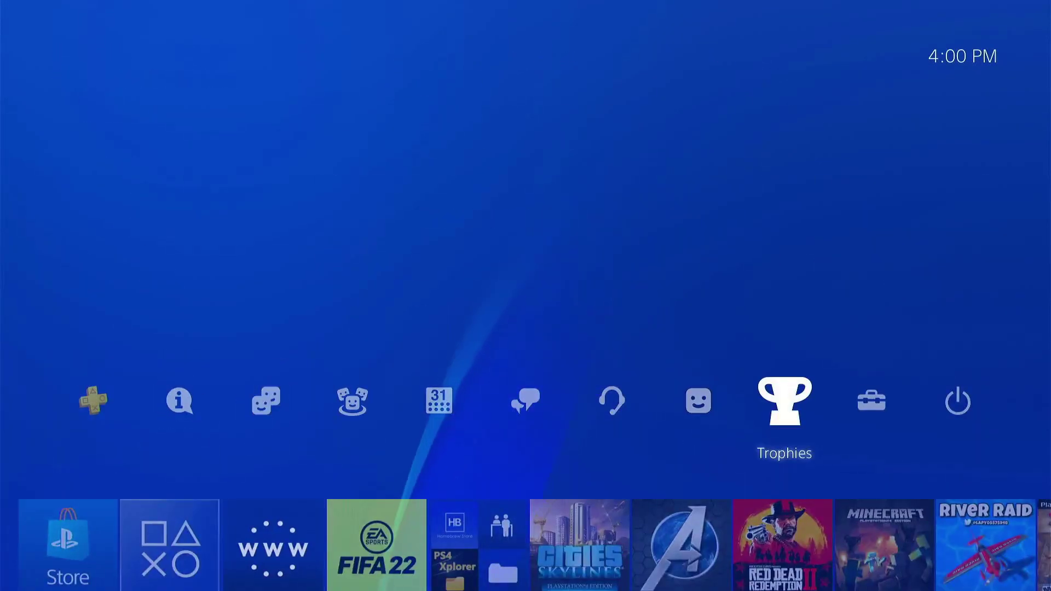
pyautogui.press('Return')
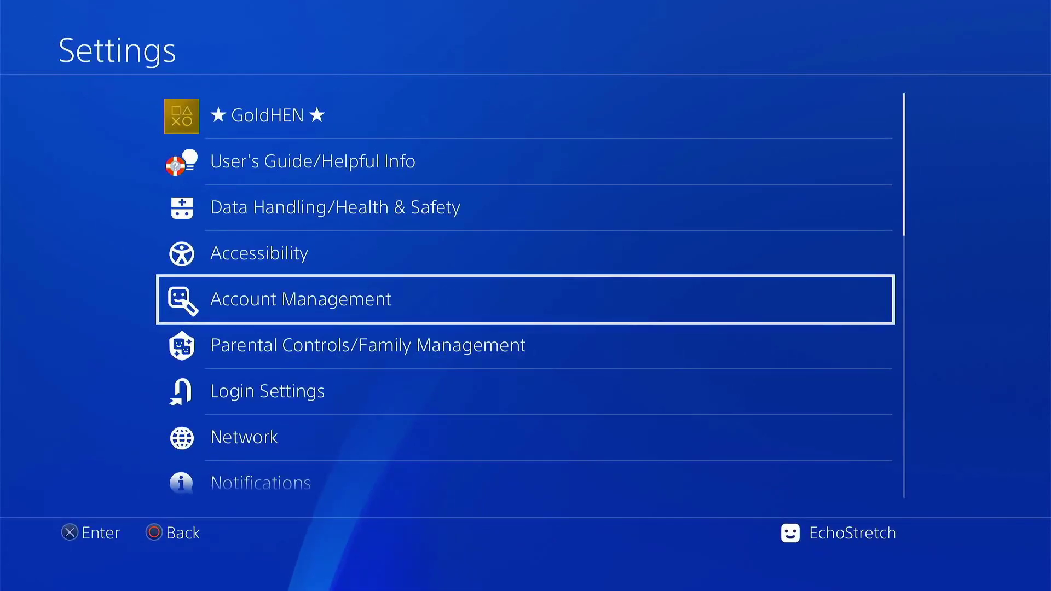
pyautogui.press('Up')
pyautogui.press('Up')
pyautogui.press('Down')
# - Look through the Debug Settings options, then move back up to the GoldHEN entry
pyautogui.press('Down')
pyautogui.press('Down')
pyautogui.press('Down')
pyautogui.press('Down')
pyautogui.press('Down')
pyautogui.press('Down')
pyautogui.press('Down')
pyautogui.press('Down')
pyautogui.press('Down')
pyautogui.press('Down')
pyautogui.press('Down')
pyautogui.press('Down')
pyautogui.press('Down')
pyautogui.press('Down')
pyautogui.press('Down')
pyautogui.press('Down')
pyautogui.press('Down')
pyautogui.press('Down')
pyautogui.press('Down')
pyautogui.press('Down')
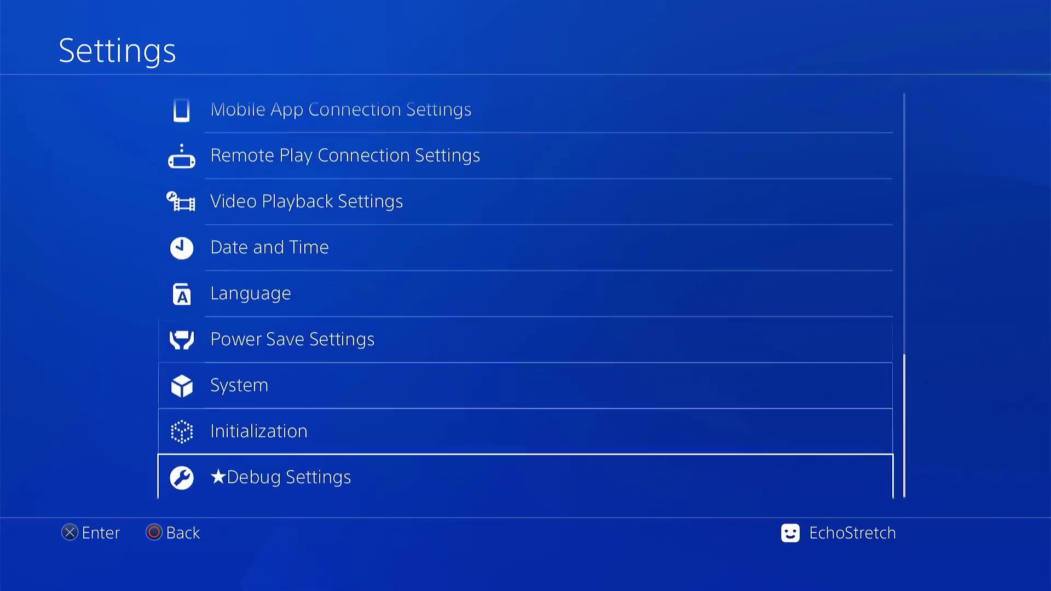
pyautogui.press('Return')
pyautogui.press('Down')
pyautogui.press('Down')
pyautogui.press('Down')
pyautogui.press('Down')
pyautogui.press('Down')
pyautogui.press('Down')
pyautogui.press('Down')
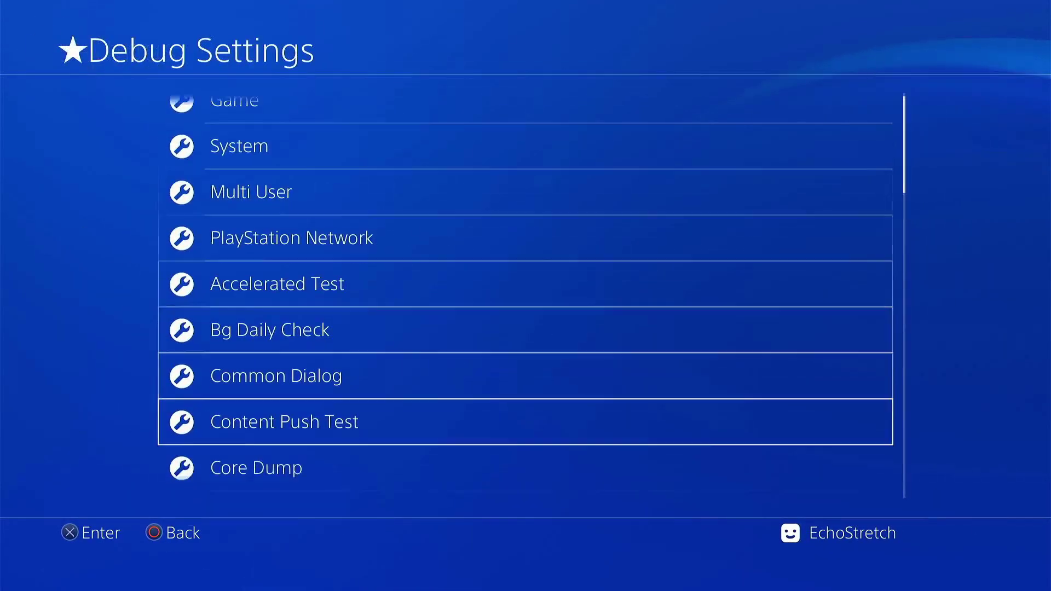
pyautogui.press('Up')
pyautogui.press('Up')
pyautogui.press('Up')
pyautogui.press('Up')
pyautogui.press('Up')
pyautogui.press('Up')
pyautogui.press('Up')
pyautogui.press('Escape')
pyautogui.press('Up')
pyautogui.press('Up')
pyautogui.press('Up')
pyautogui.press('Up')
pyautogui.press('Up')
pyautogui.press('Up')
pyautogui.press('Up')
pyautogui.press('Up')
pyautogui.press('Up')
pyautogui.press('Up')
pyautogui.press('Up')
pyautogui.press('Up')
pyautogui.press('Up')
pyautogui.press('Up')
pyautogui.press('Up')
pyautogui.press('Up')
pyautogui.press('Up')
pyautogui.press('Up')
pyautogui.press('Up')
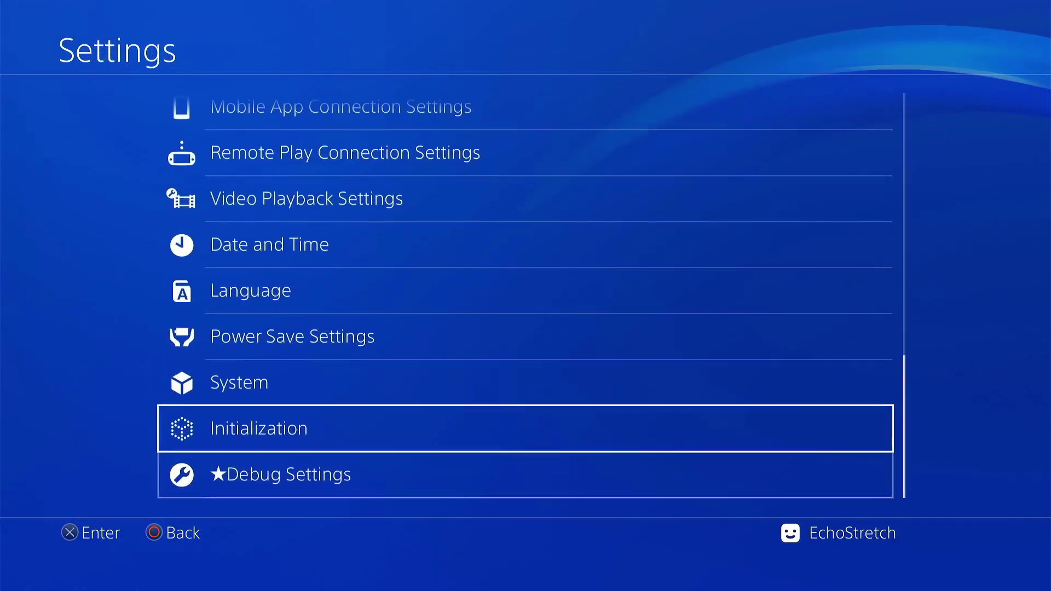
pyautogui.press('Up')
pyautogui.press('Up')
pyautogui.press('Up')
pyautogui.press('Up')
pyautogui.press('Up')
pyautogui.press('Up')
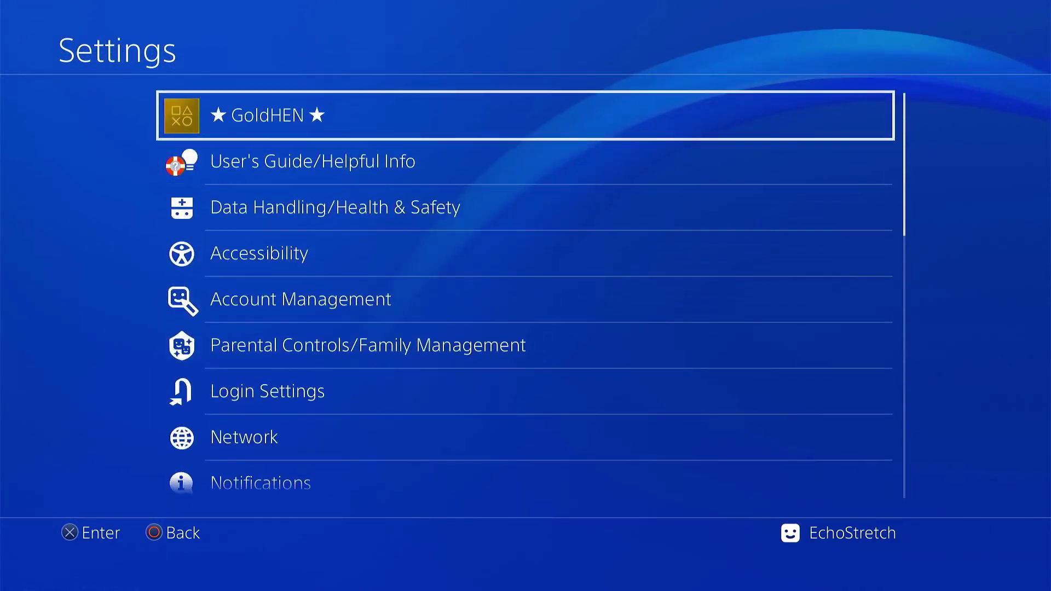
# - Enable GoldHEN's BinLoader Server on port 9090, then relaunch the Internet Browser
pyautogui.press('Return')
pyautogui.press('Down')
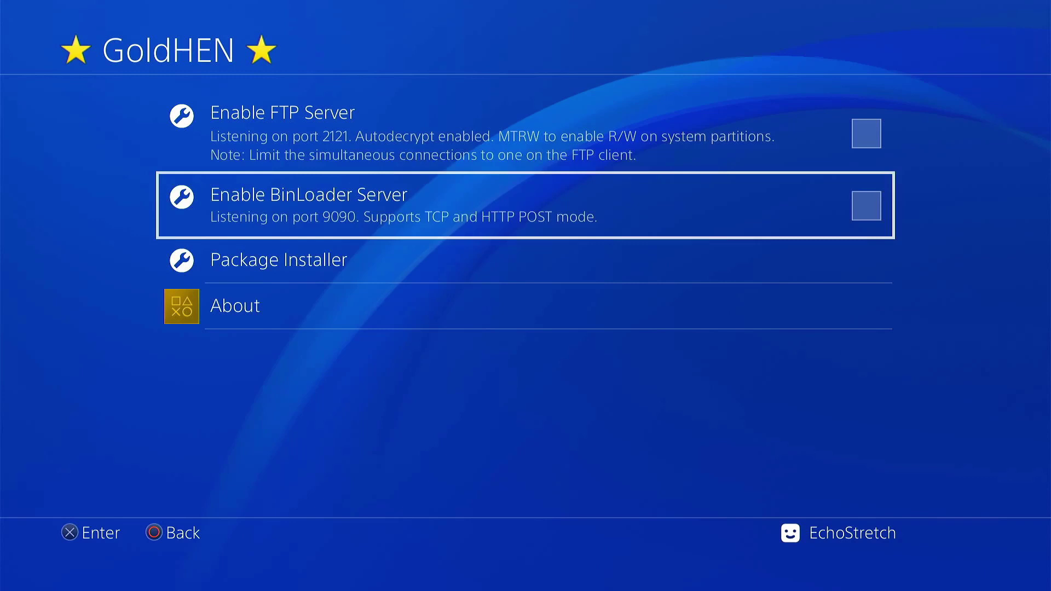
pyautogui.press('Return')
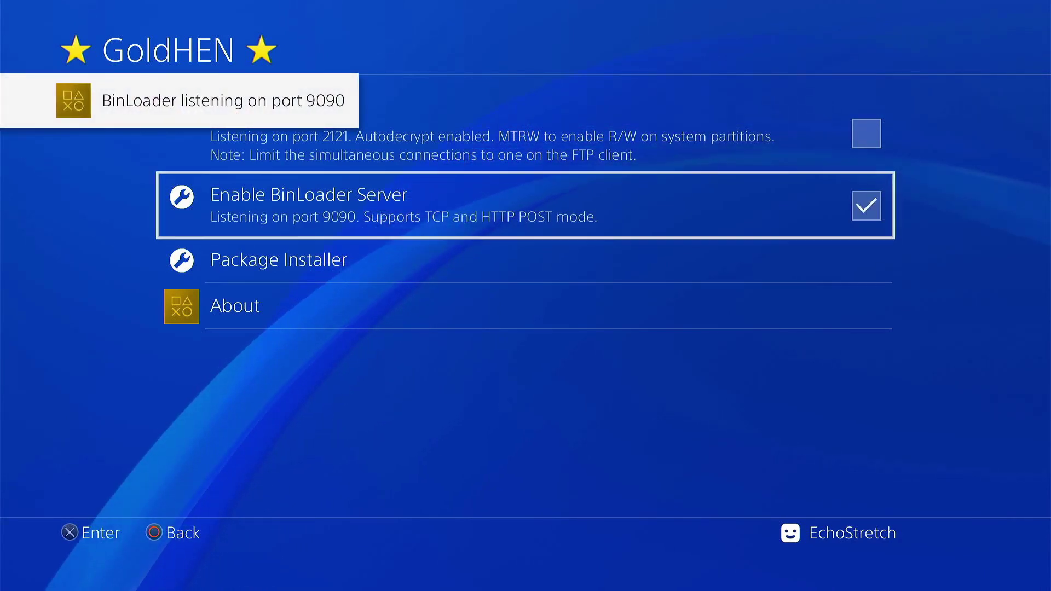
pyautogui.press('Escape')
pyautogui.press('Escape')
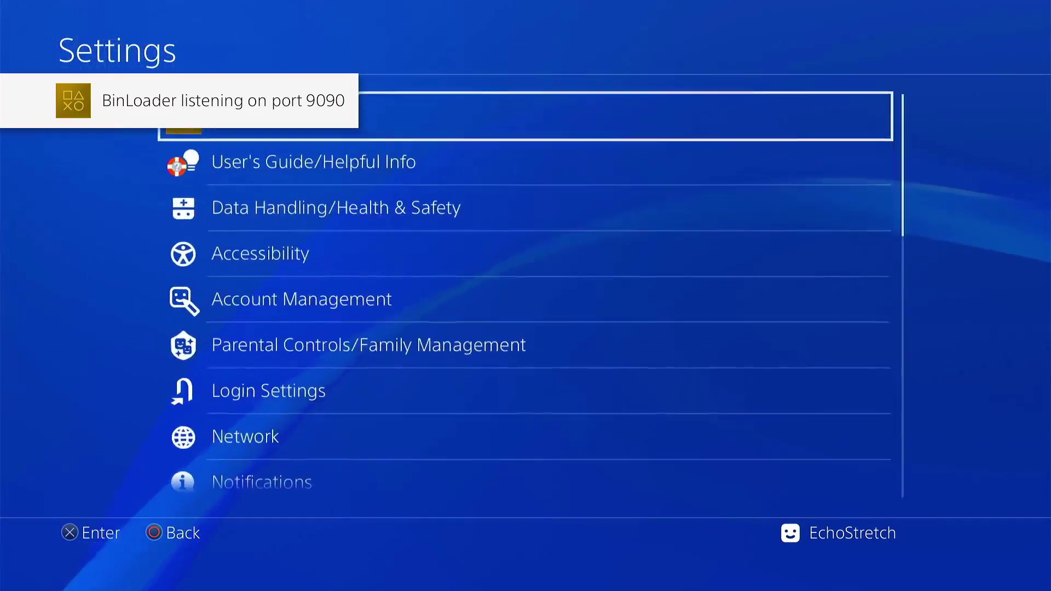
pyautogui.press('Down')
pyautogui.press('Return')
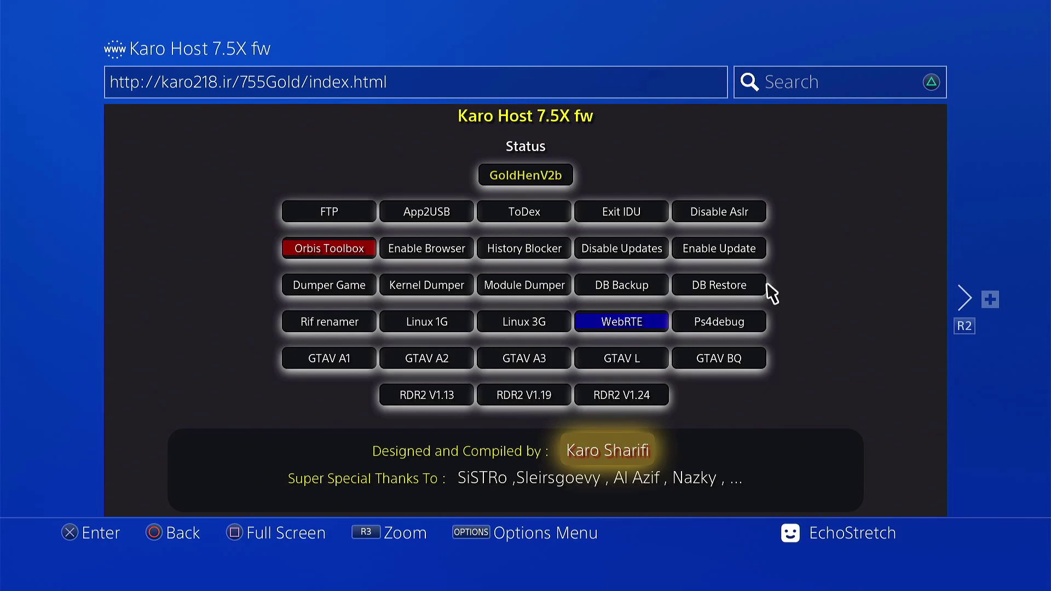
# - Send the Orbis Toolbox payload from Karo Host and dismiss the Orbis Toolbox Alpha 1.0 loaded message
pyautogui.click(326, 247)
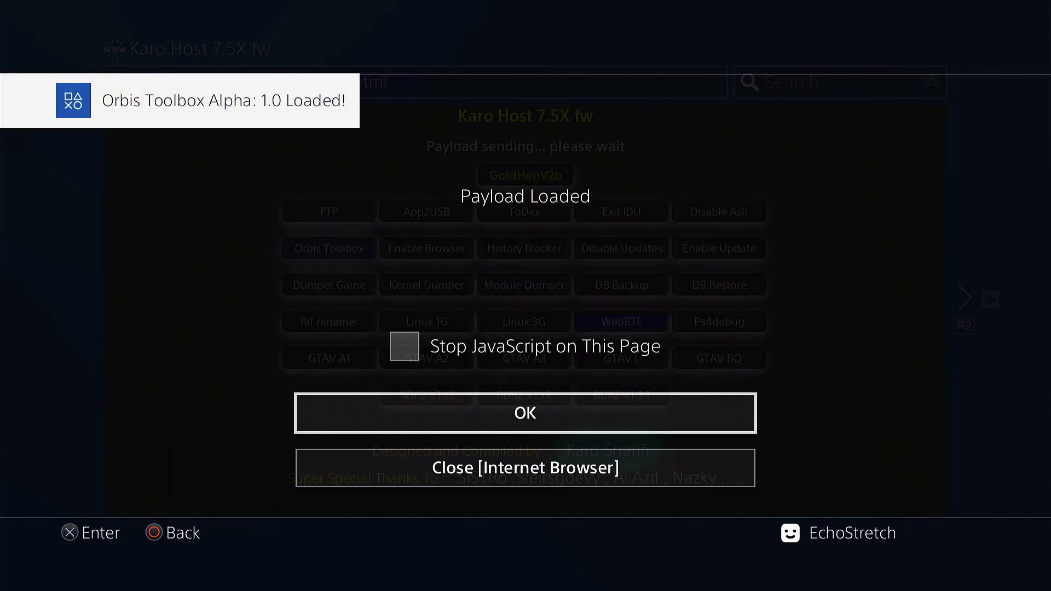
pyautogui.press('Return')
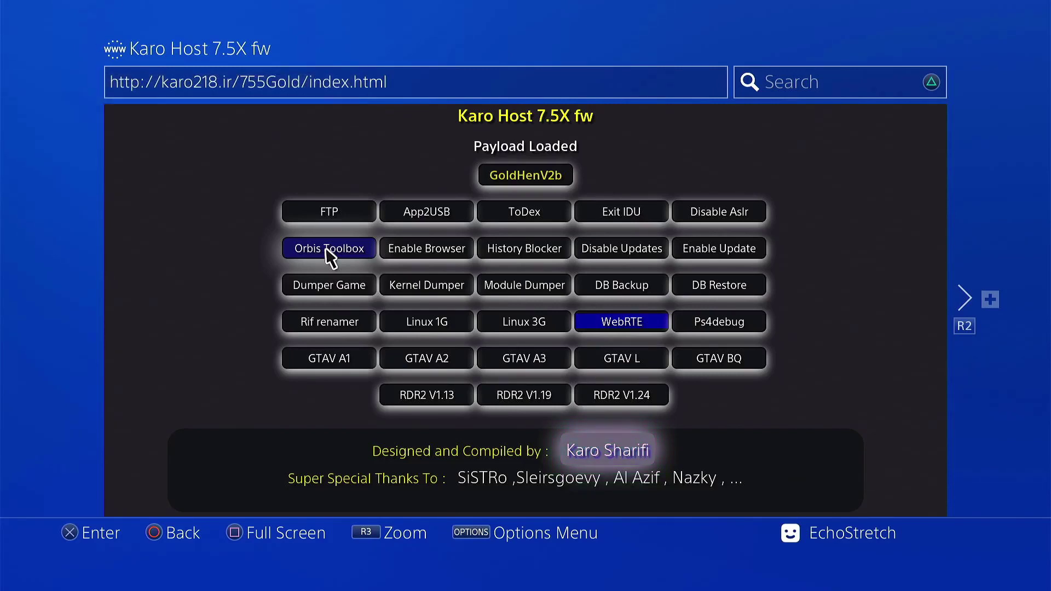
# - Return to the home screen and open the system Settings list
pyautogui.press('Home')
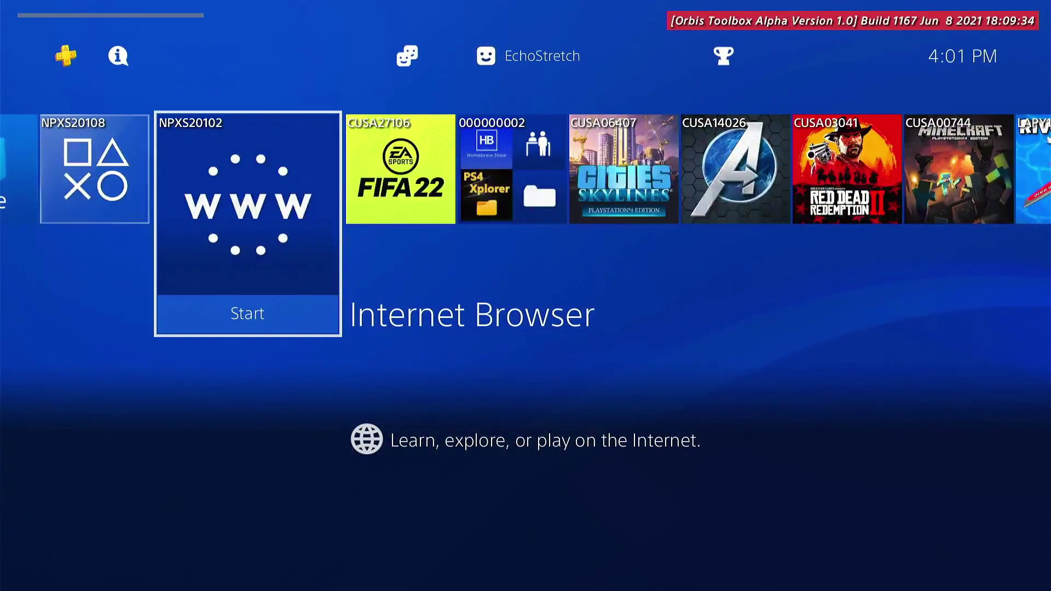
pyautogui.press('Up')
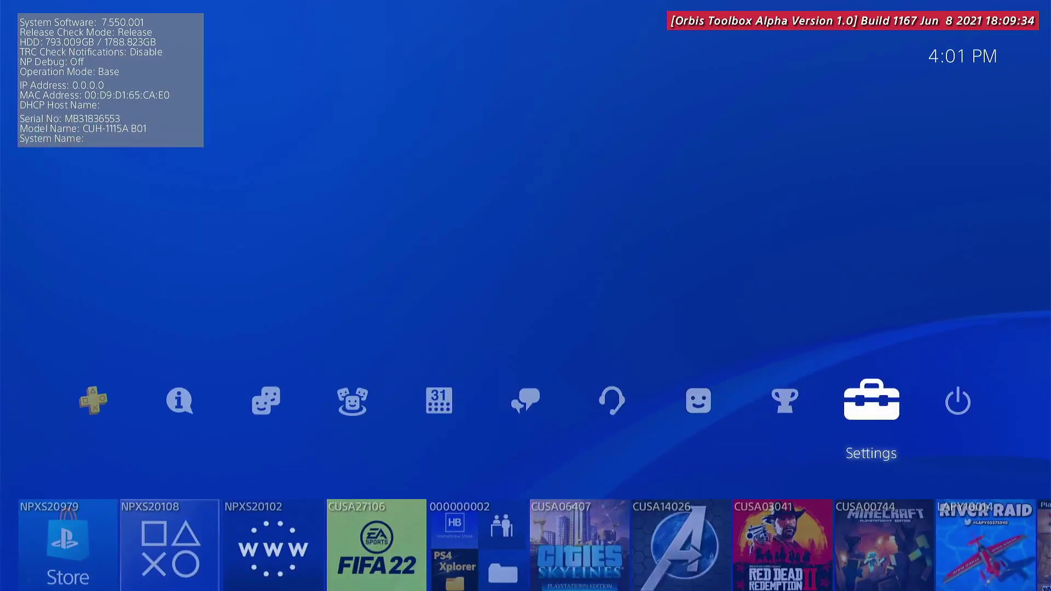
pyautogui.press('Right')
pyautogui.press('Left')
pyautogui.press('Return')
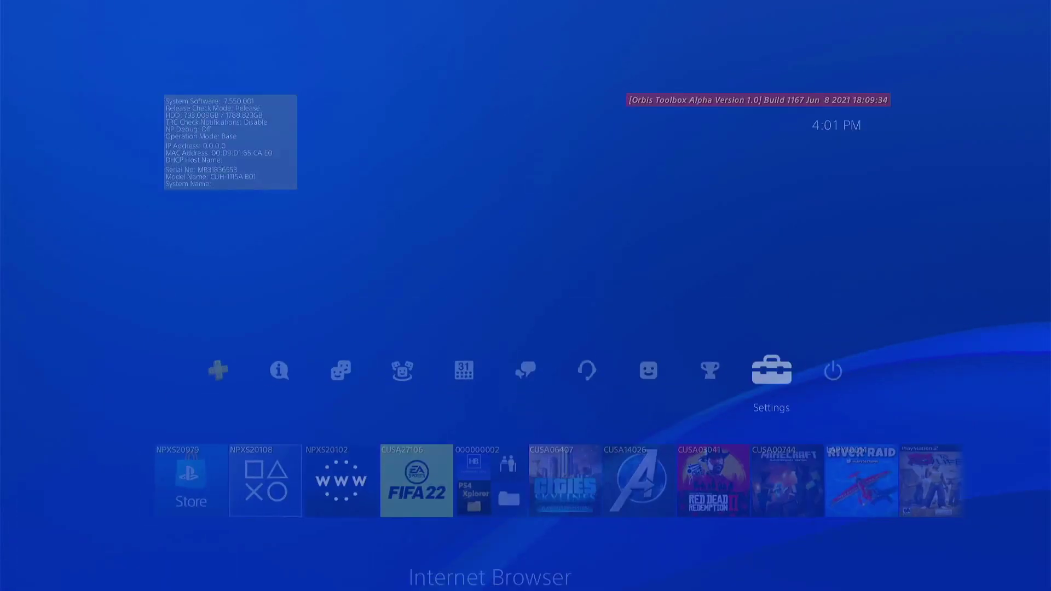
# - Browse the new Orbis Toolbox menu options, then back out to the home screen
pyautogui.press('Down')
pyautogui.press('Up')
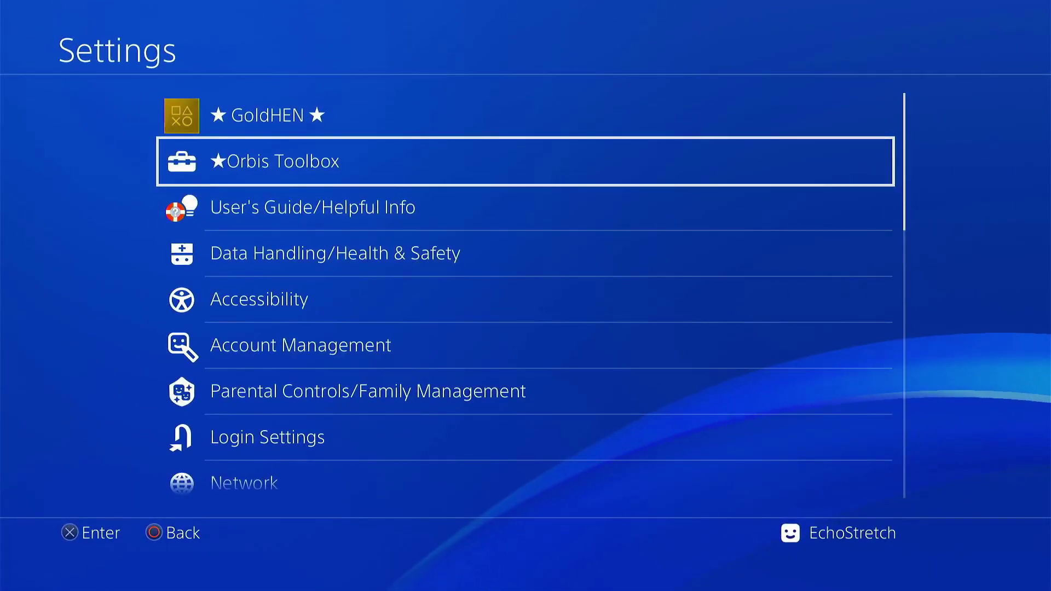
pyautogui.press('Return')
pyautogui.press('Down')
pyautogui.press('Down')
pyautogui.press('Down')
pyautogui.press('Down')
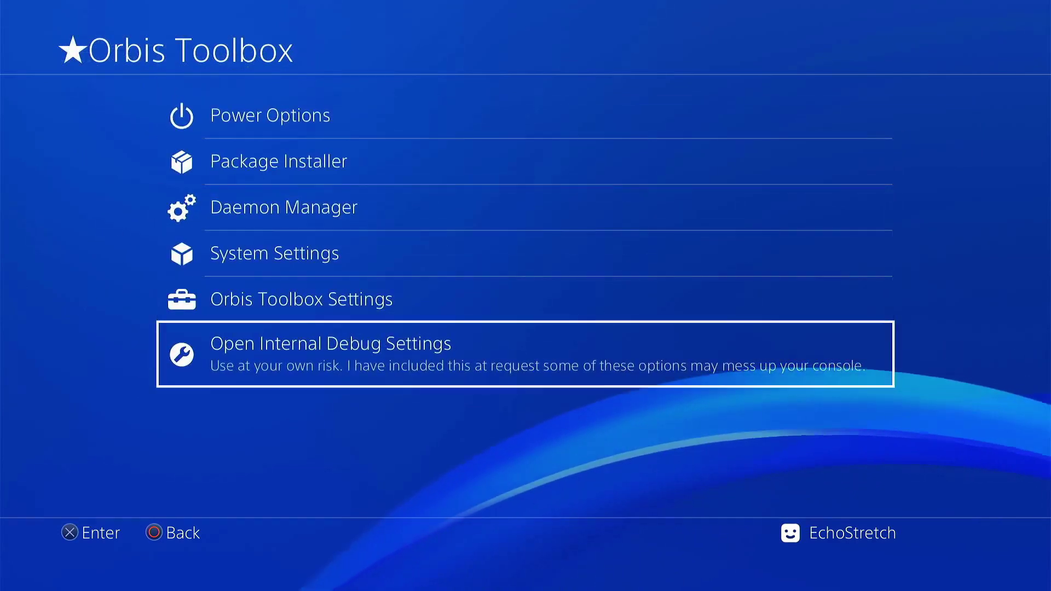
pyautogui.press('Up')
pyautogui.press('Up')
pyautogui.press('Up')
pyautogui.press('Up')
pyautogui.press('Up')
pyautogui.press('Escape')
pyautogui.press('Escape')
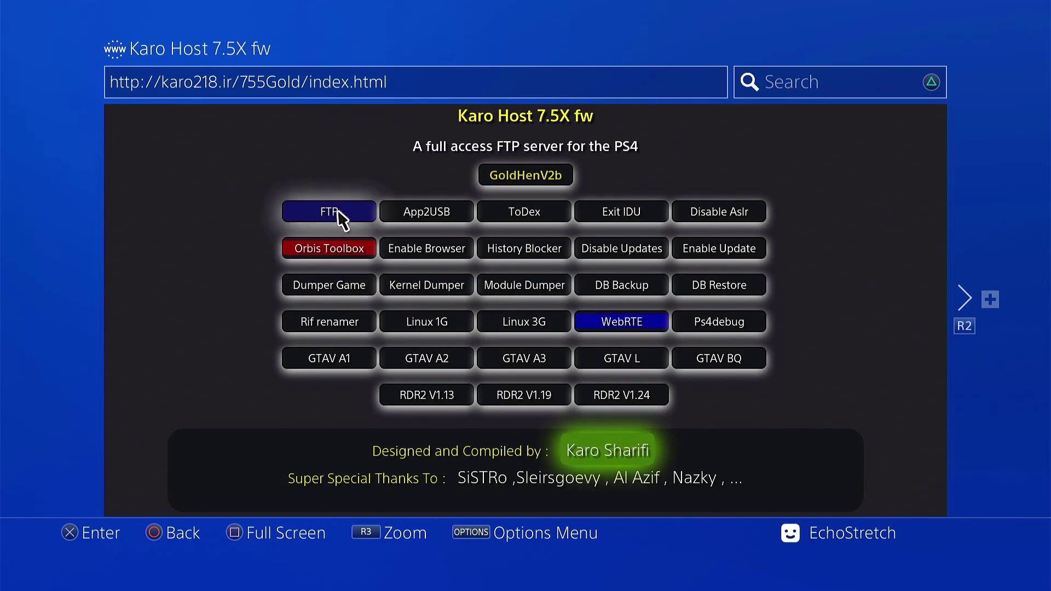
# - Send the FTP payload from the Karo Host 7.5X page and dismiss the Payload Loaded alert
pyautogui.click(338, 213)
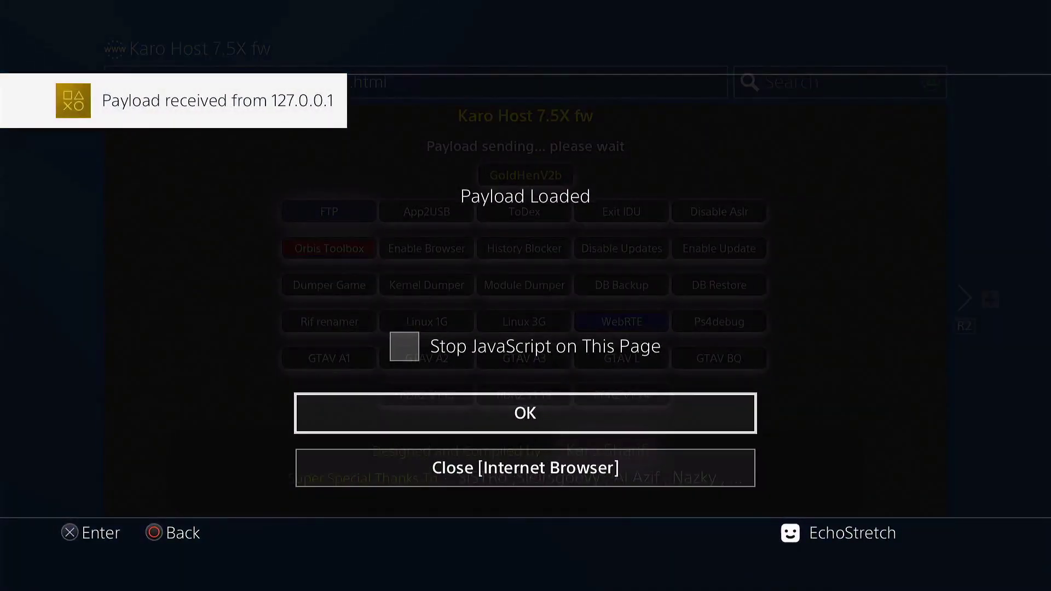
pyautogui.press('Return')
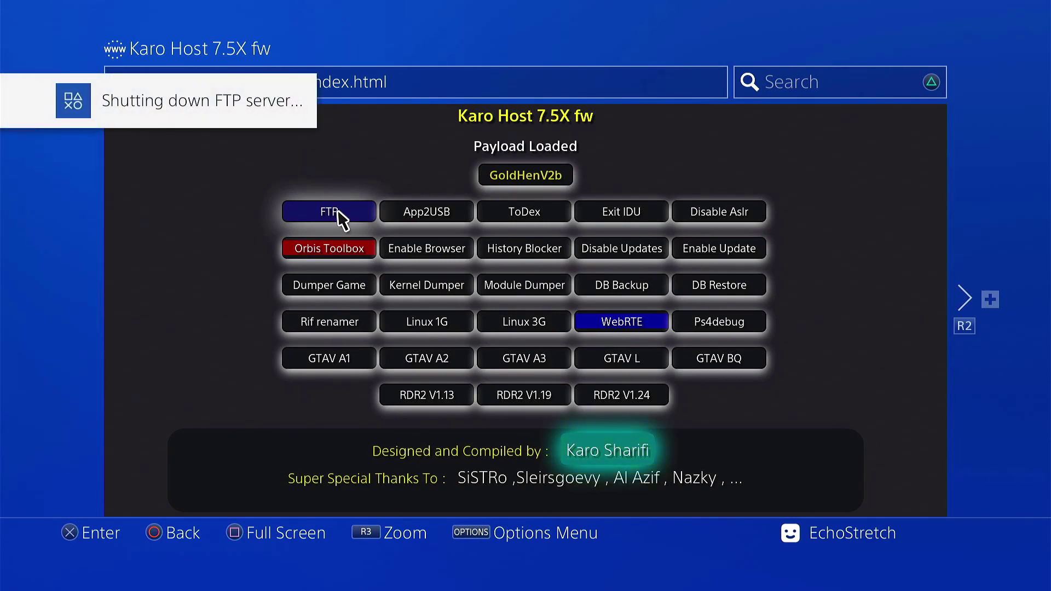
# - Confirm Connect to the Internet is ticked in Network settings, then return home
pyautogui.press('Home')
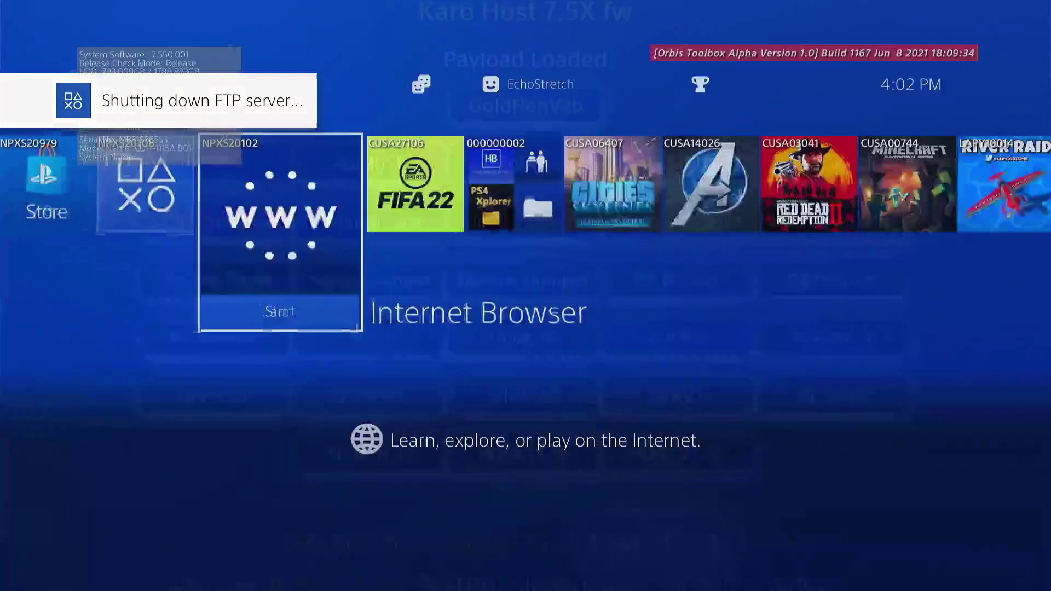
pyautogui.press('Up')
pyautogui.press('Return')
pyautogui.press('Return')
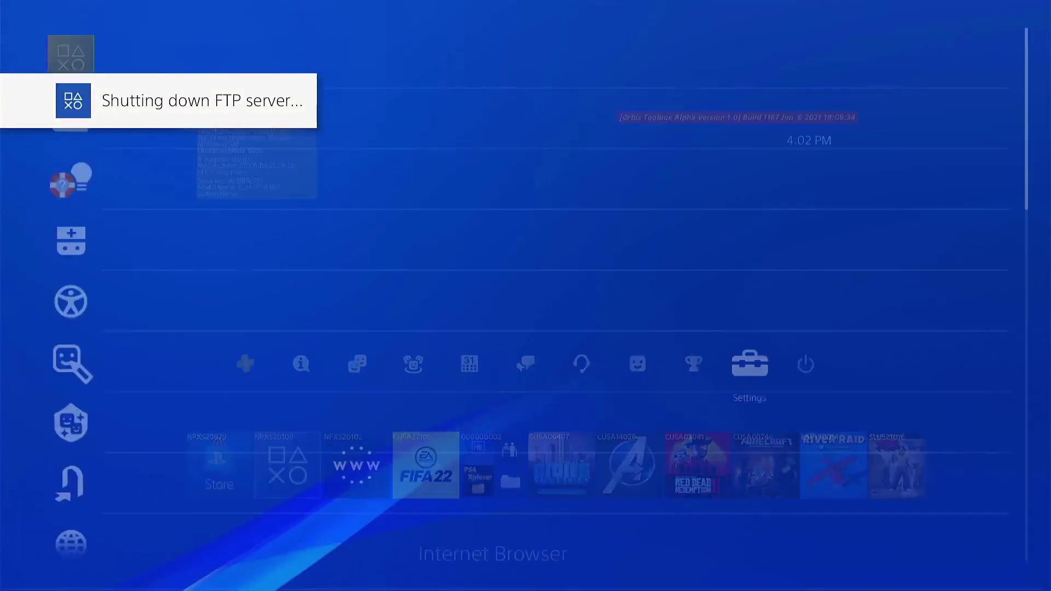
pyautogui.press('Down')
pyautogui.press('Down')
pyautogui.press('Down')
pyautogui.press('Down')
pyautogui.press('Down')
pyautogui.press('Down')
pyautogui.press('Down')
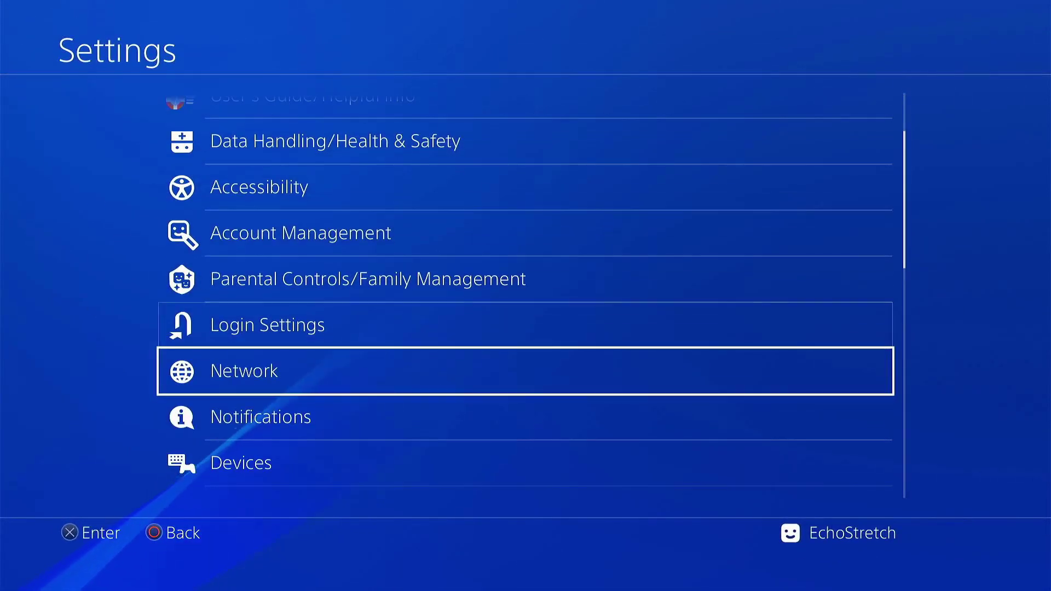
pyautogui.press('Return')
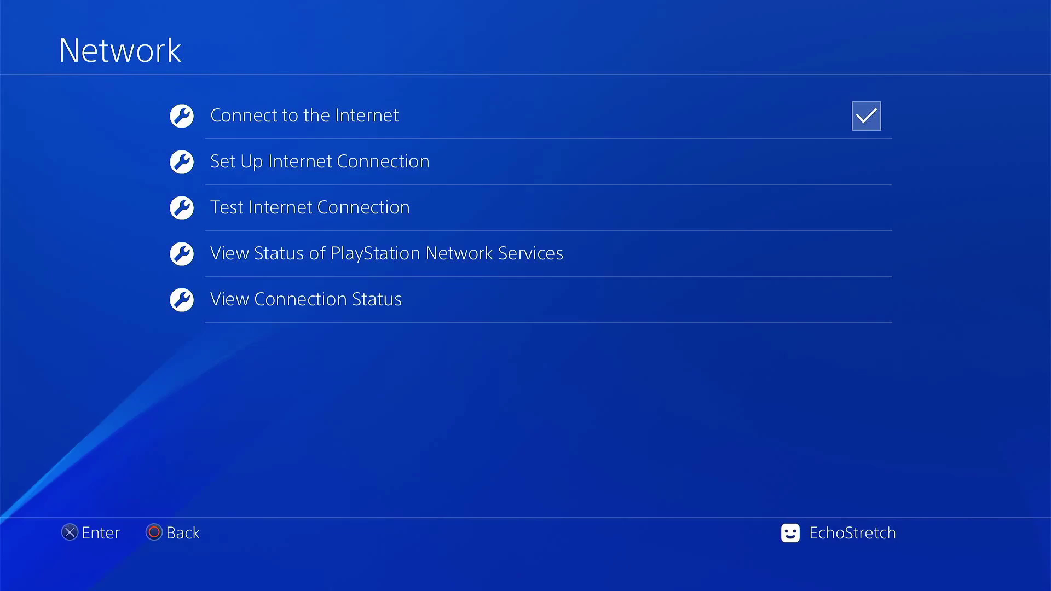
pyautogui.press('Escape')
pyautogui.press('Escape')
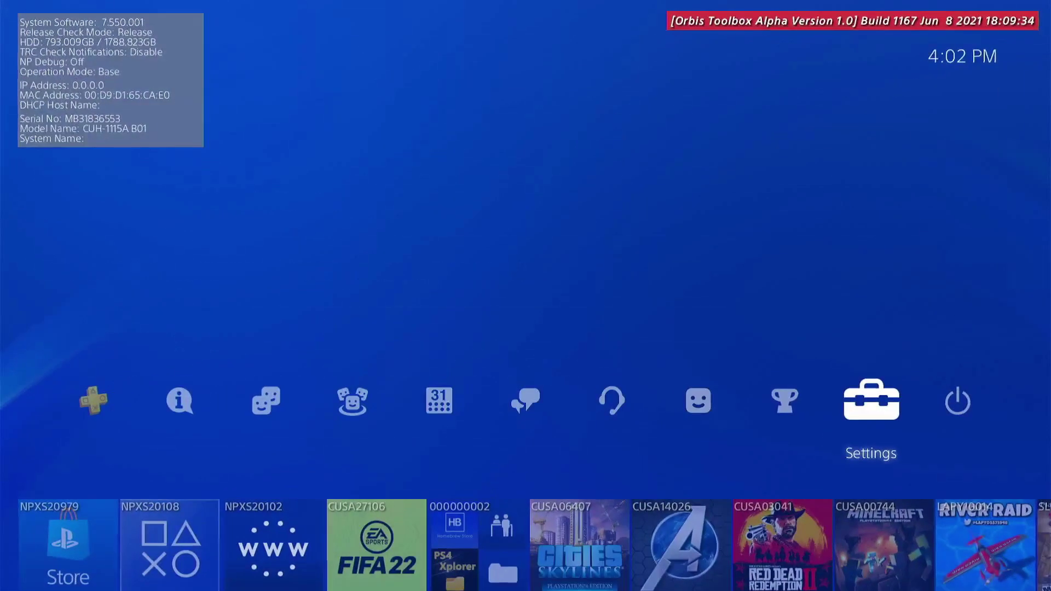
# - Turn on GoldHEN's Enable FTP Server so it listens on port 2121
pyautogui.press('Return')
pyautogui.press('Down')
pyautogui.press('Up')
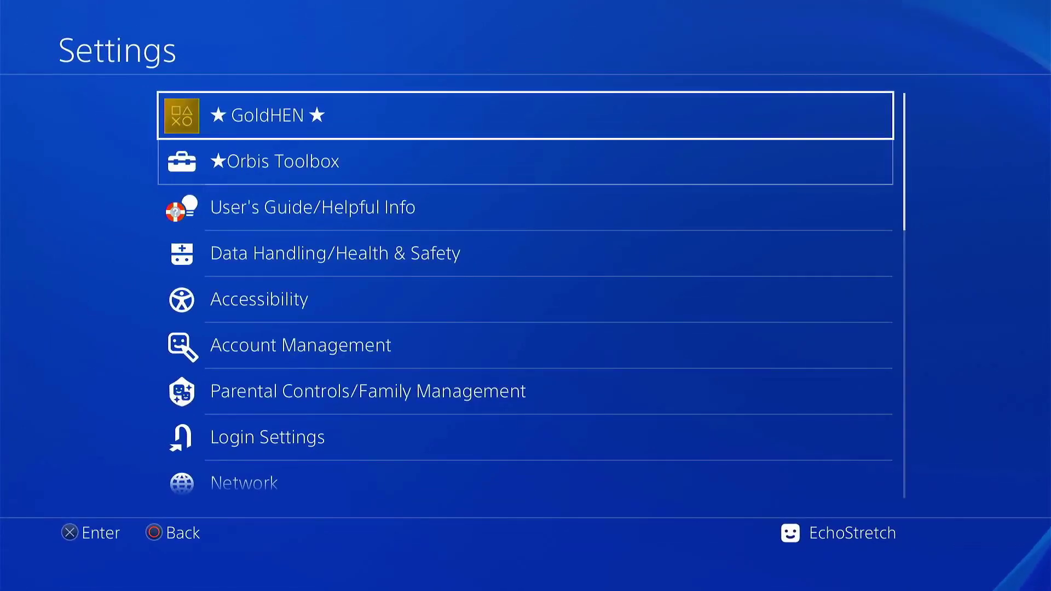
pyautogui.press('Return')
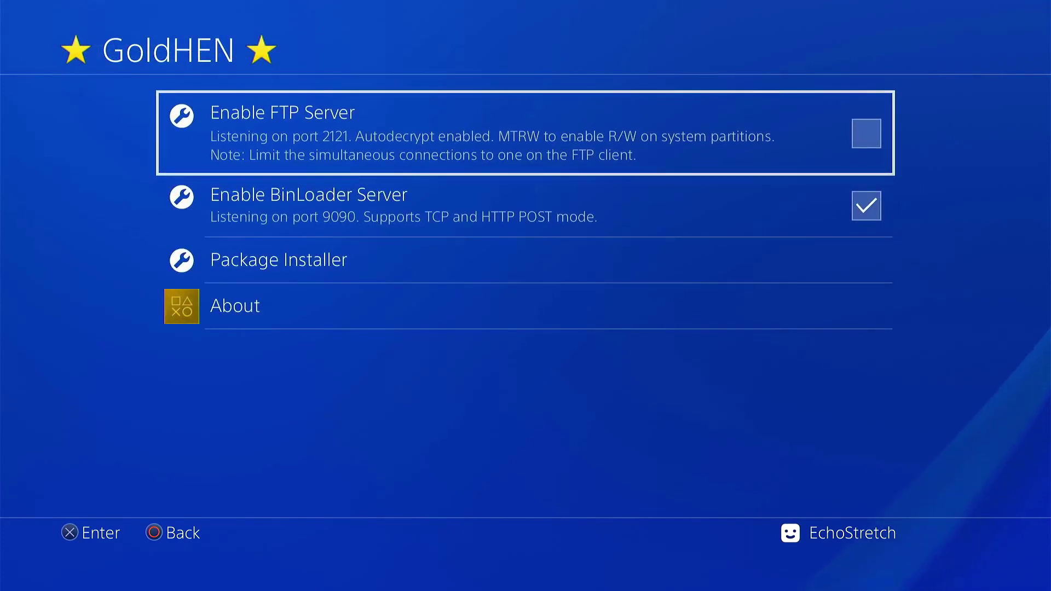
pyautogui.press('Return')
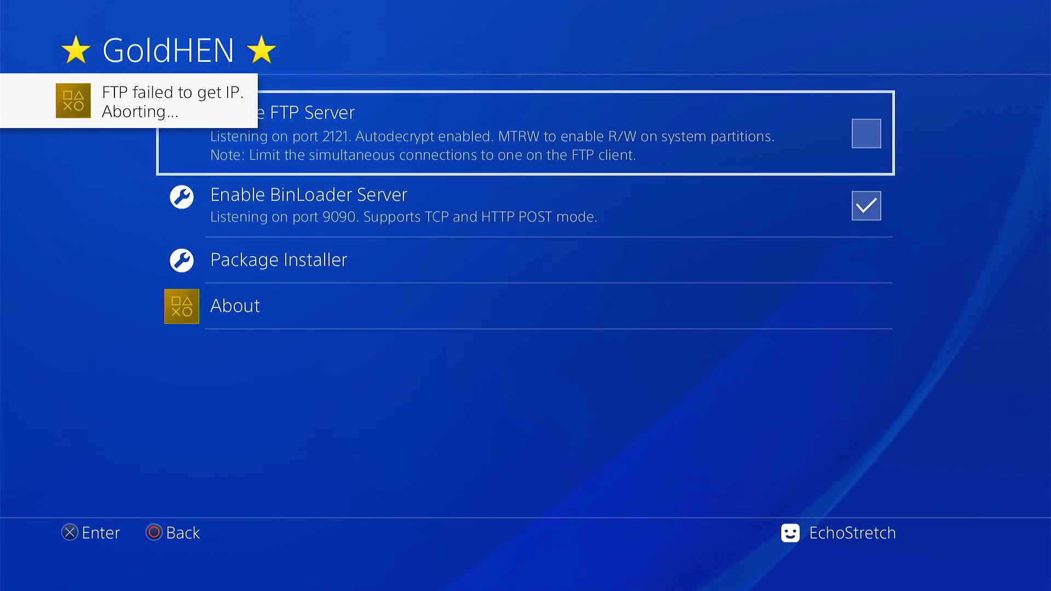
pyautogui.press('Return')
# - Back out of Settings to the home screen and relaunch the Internet Browser
pyautogui.press('Escape')
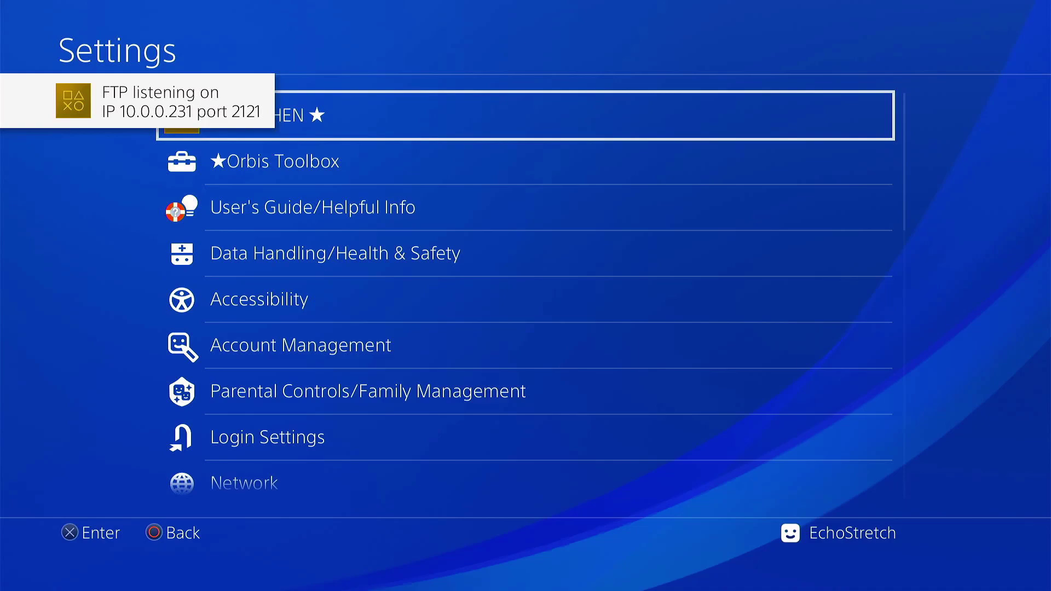
pyautogui.press('Escape')
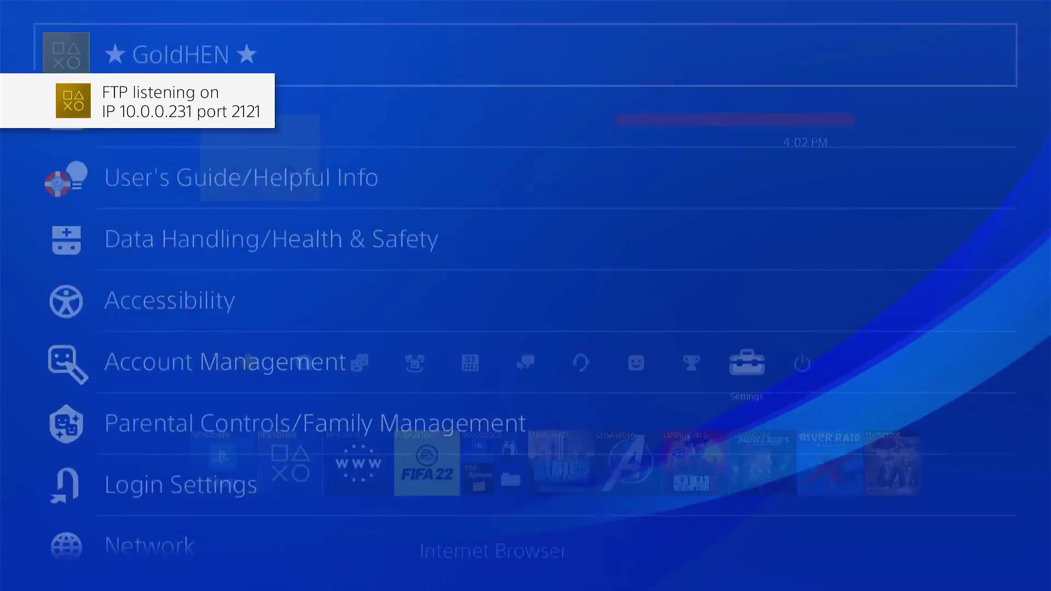
pyautogui.press('Down')
pyautogui.press('Return')
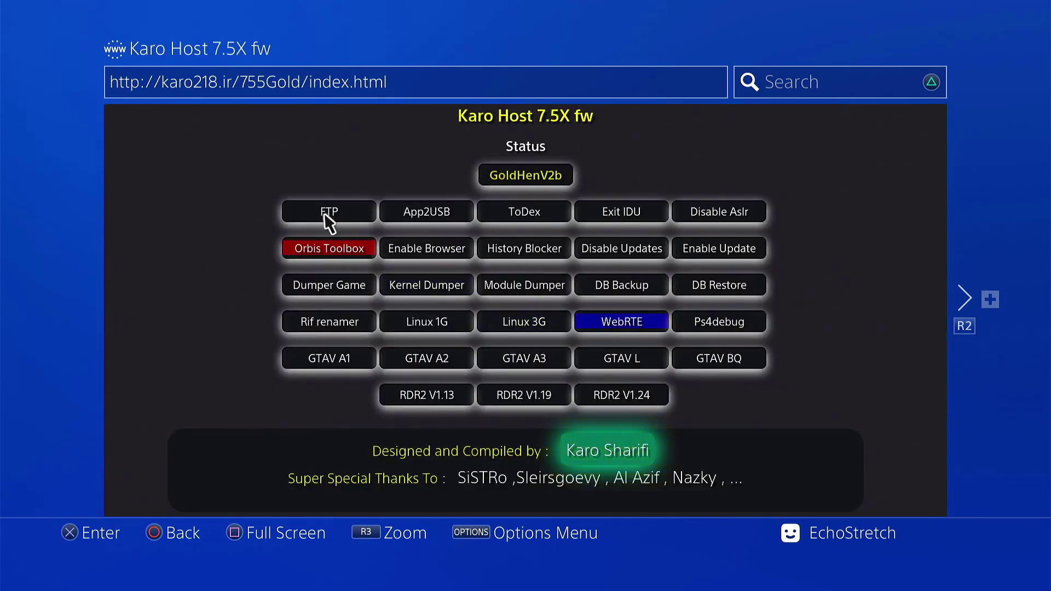
# - Resend the FTP payload from Karo Host and dismiss the Payload Loaded alert, now listening on port 1337
pyautogui.click(330, 215)
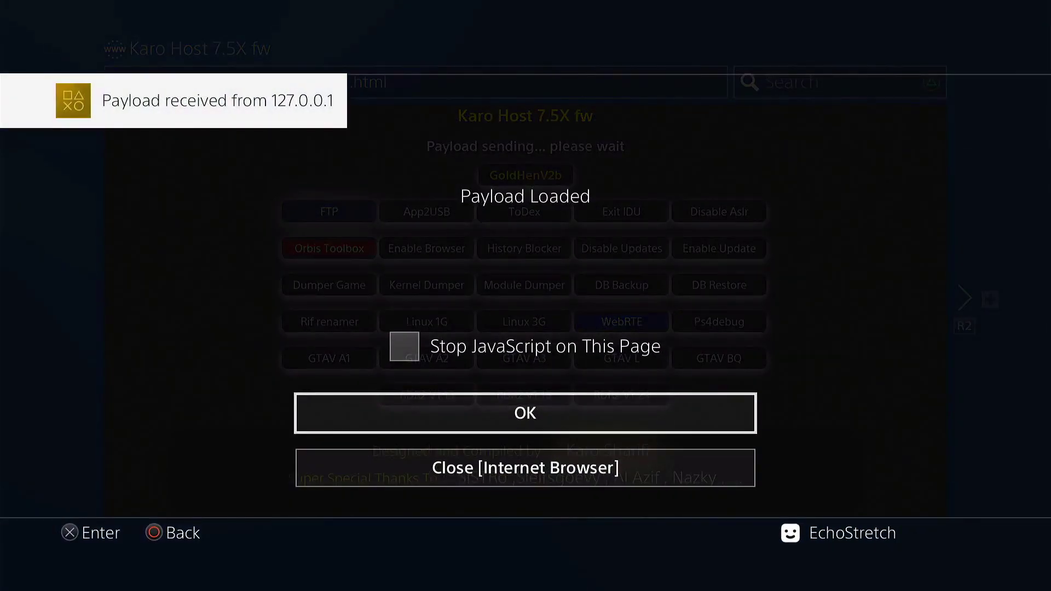
pyautogui.press('Return')
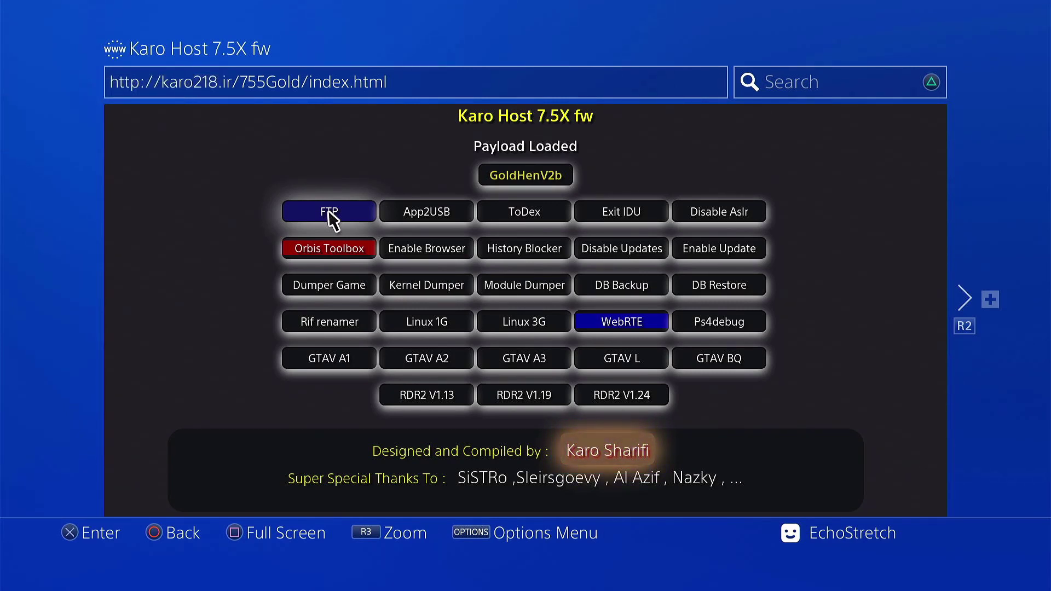
pyautogui.click(525, 287)
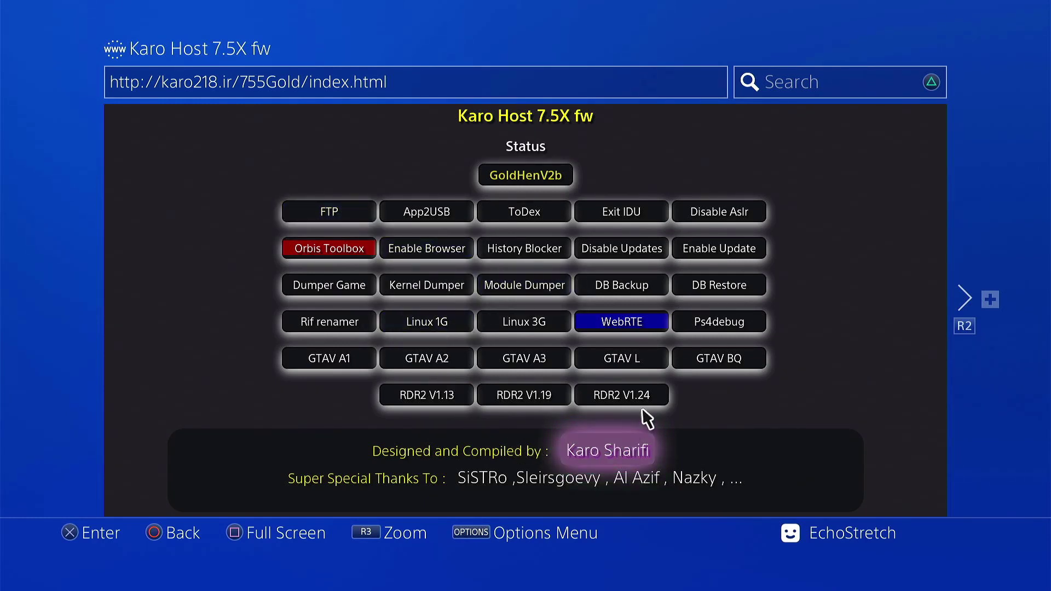